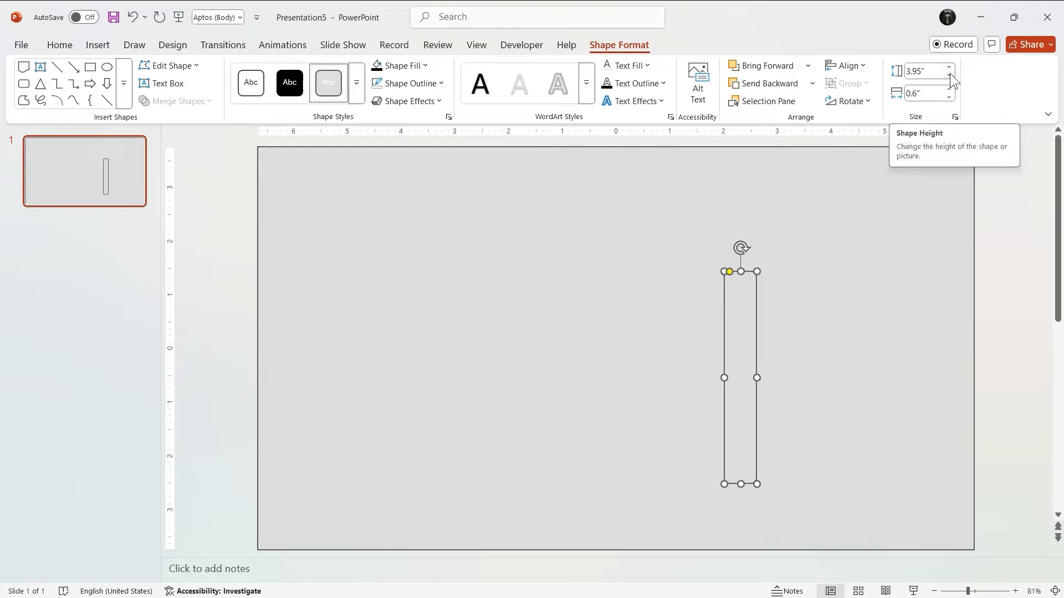
Shorten the narrow rectangle, fully round its ends and arrange copies into an evenly spaced row of four identical bars.
click(950, 74)
key(Right)
drag(737, 273, 886, 298)
Subtract the four rounded bars from the slide-sized grey rectangle and remove the outline of the cut shape.
click(946, 282)
click(947, 285)
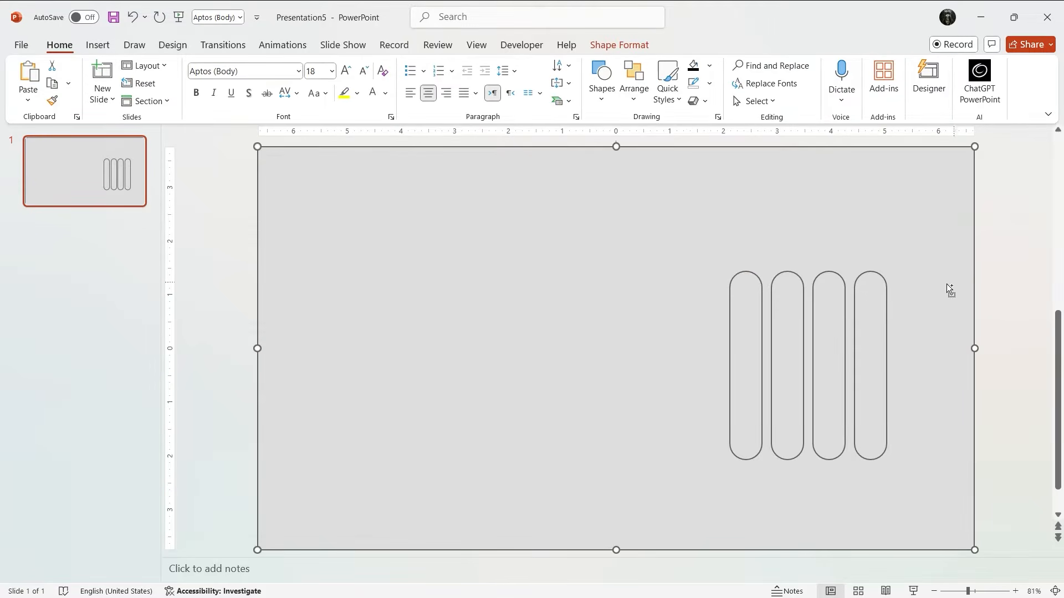
ctrl+click(887, 301)
ctrl+click(843, 303)
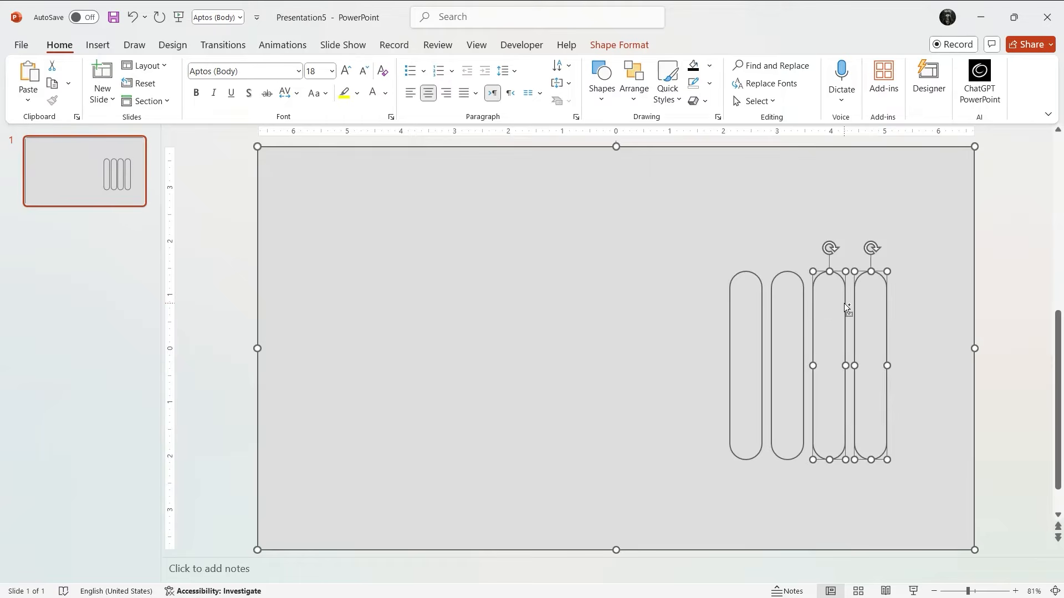
ctrl+click(786, 309)
ctrl+click(747, 314)
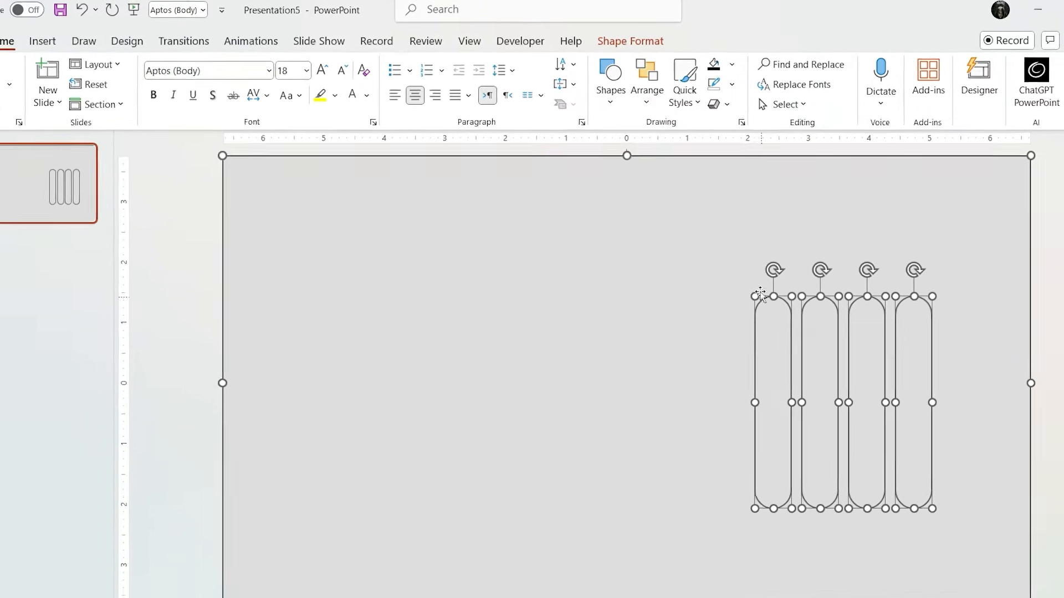
click(668, 69)
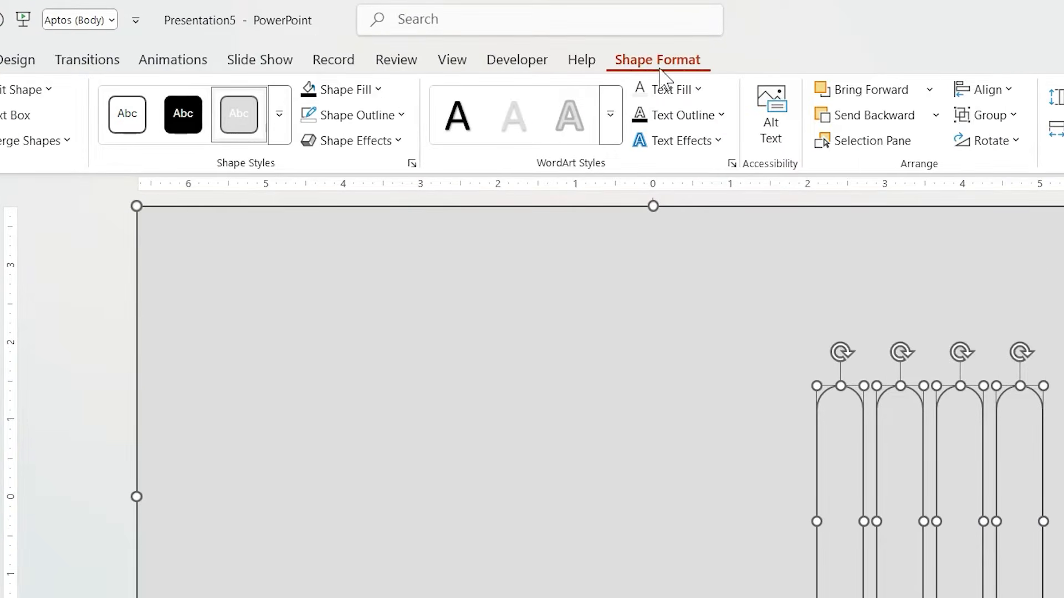
click(63, 141)
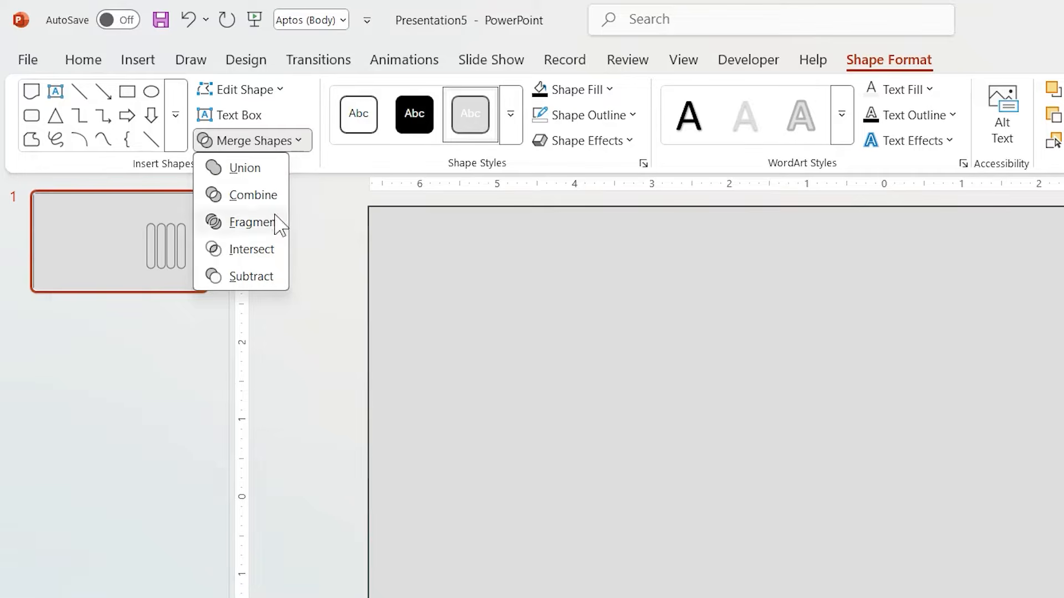
click(252, 276)
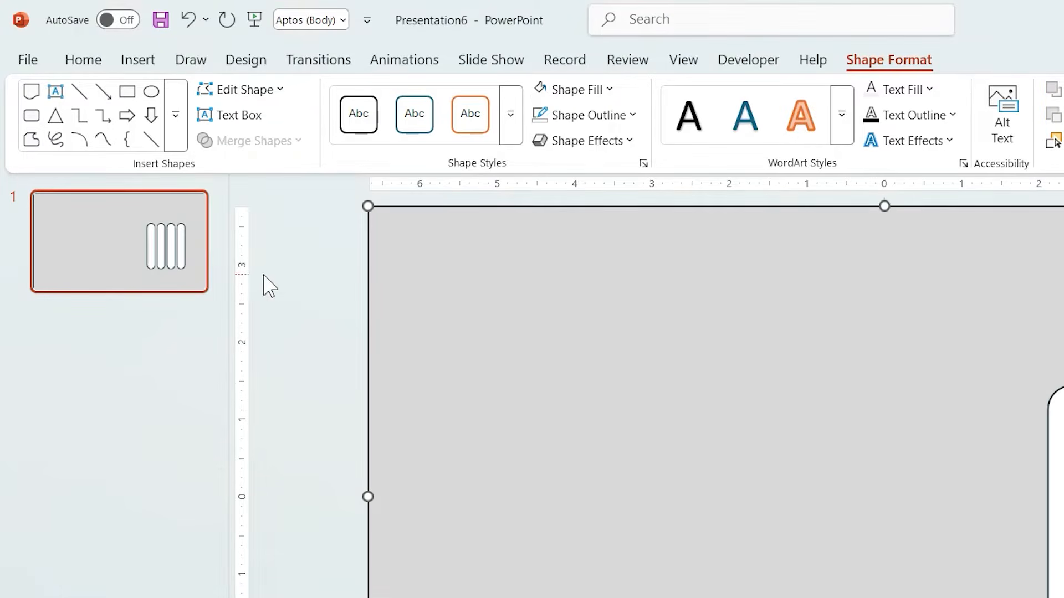
click(540, 117)
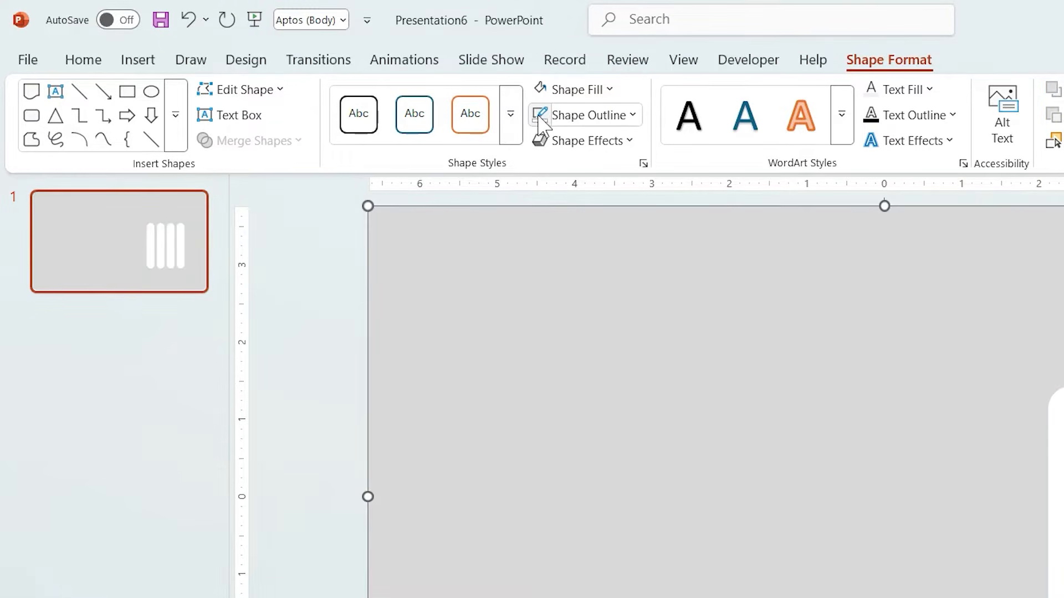
Draw a full-height rectangle about 5.26" wide over the slide's right part, covering the four cut-out slots.
click(138, 60)
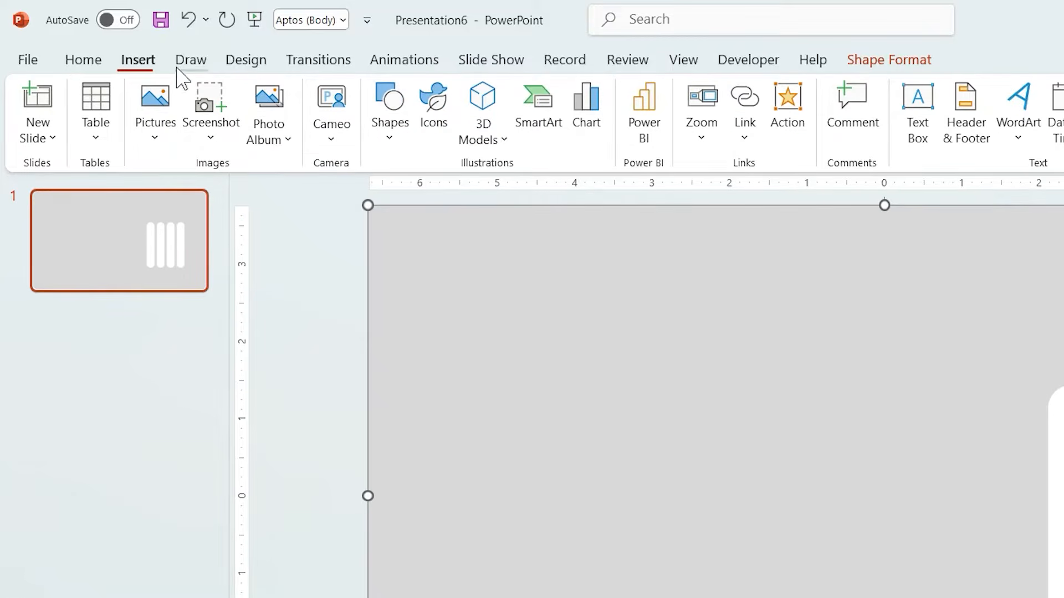
click(384, 125)
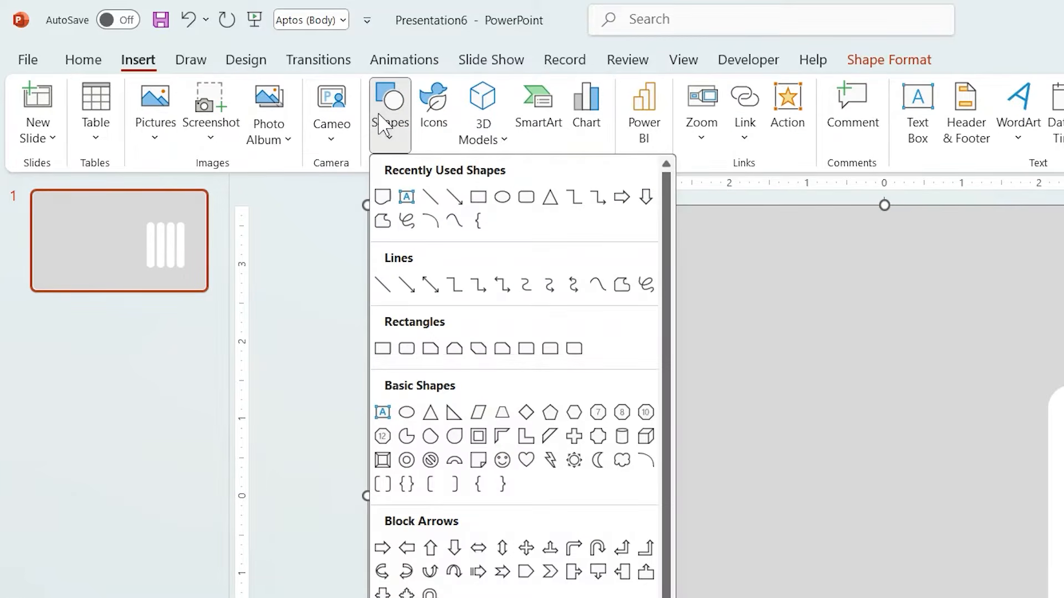
click(487, 195)
drag(726, 150, 1023, 573)
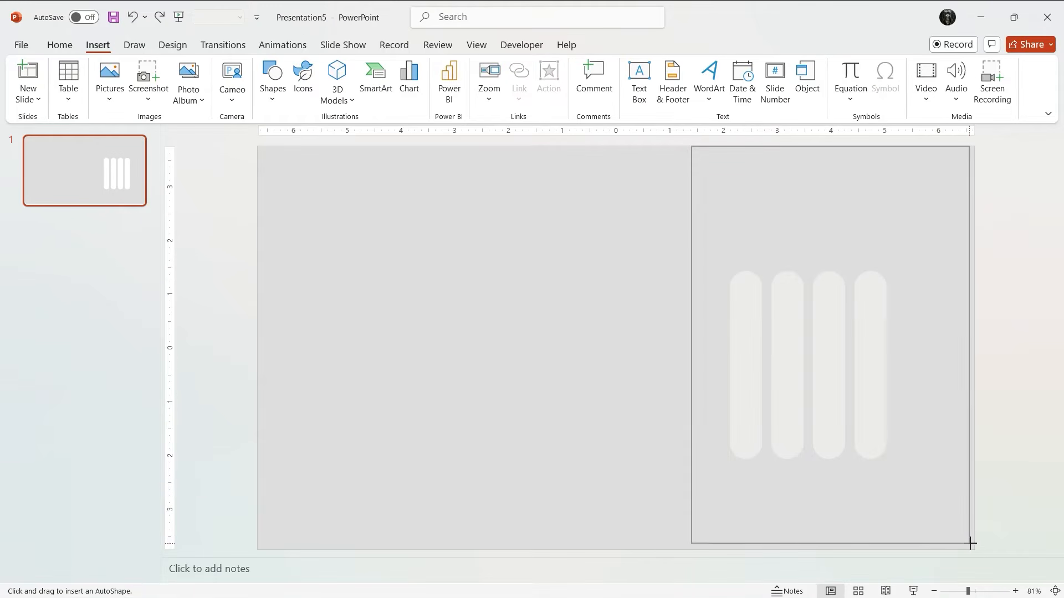
drag(971, 544, 974, 548)
Send the new rectangle behind the cut-out shape and give it a lighter grey fill.
right_click(946, 394)
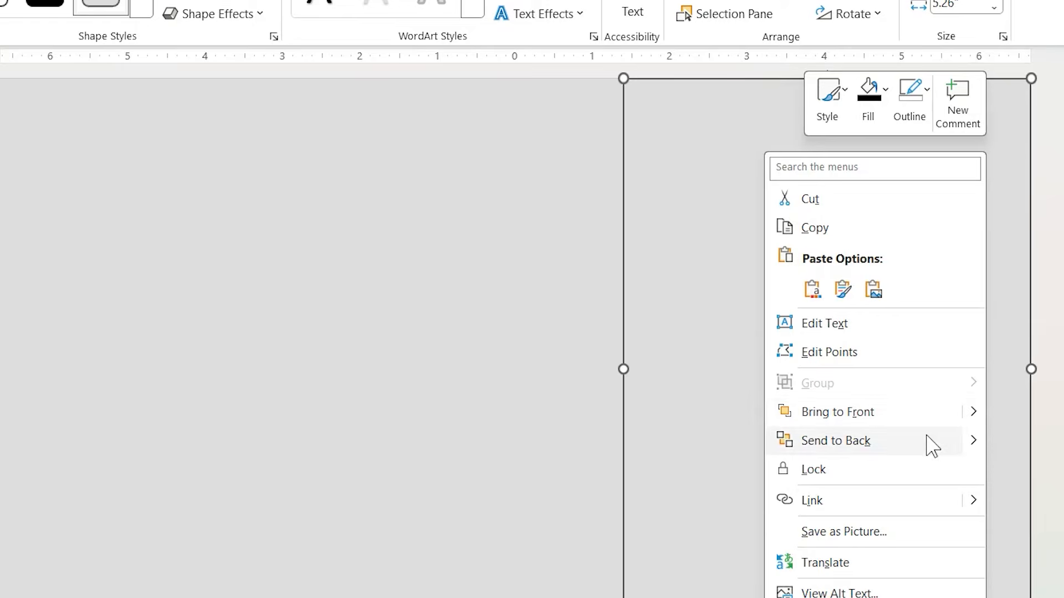
click(933, 442)
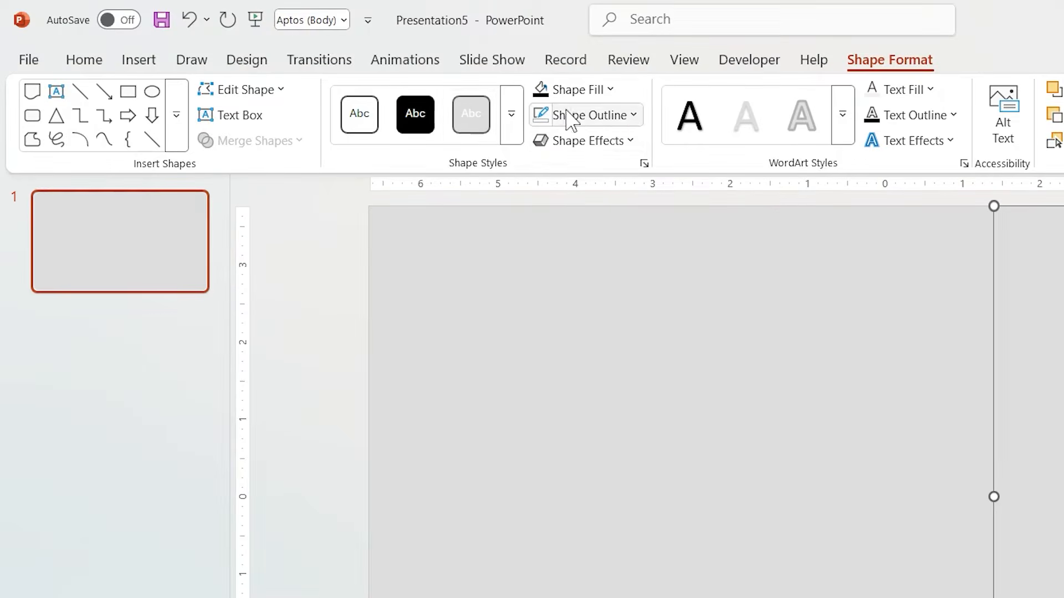
click(576, 90)
key(Escape)
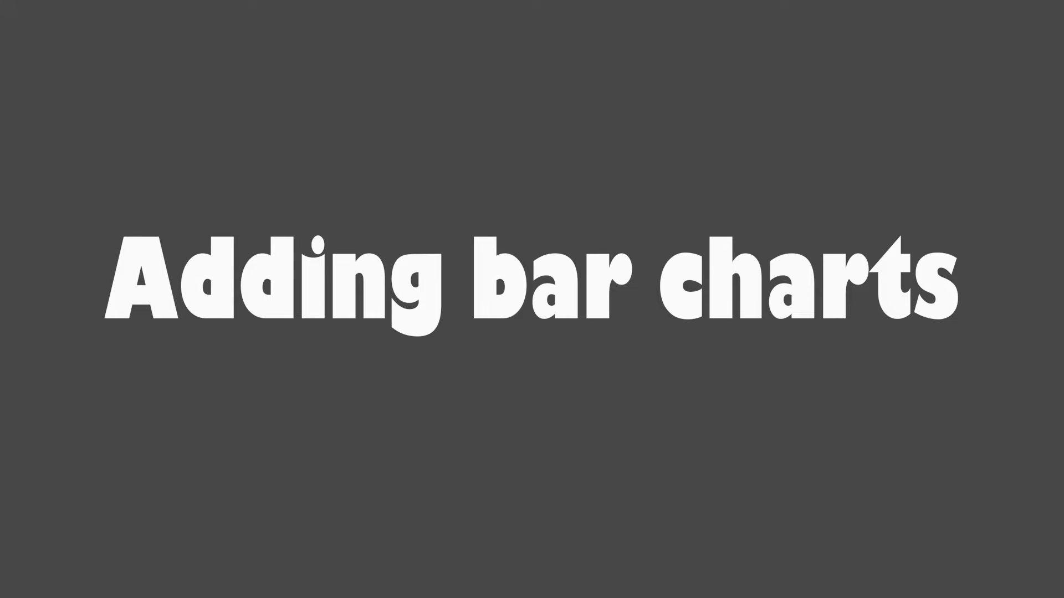
Draw a rectangle over the first slot and edit its points so that the upper edge becomes a wavy curve.
drag(682, 237, 742, 466)
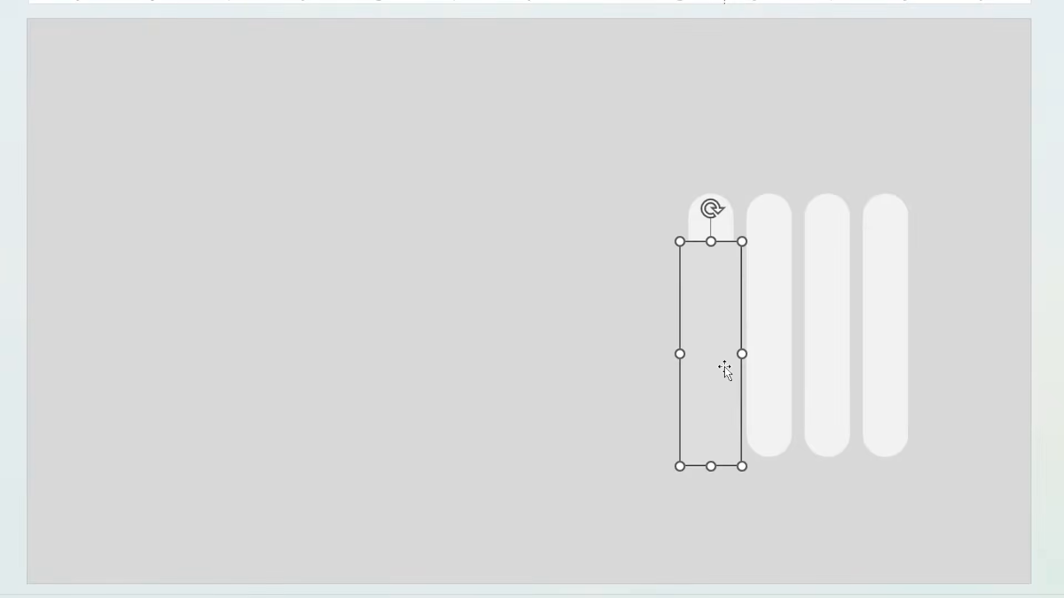
right_click(712, 257)
click(743, 285)
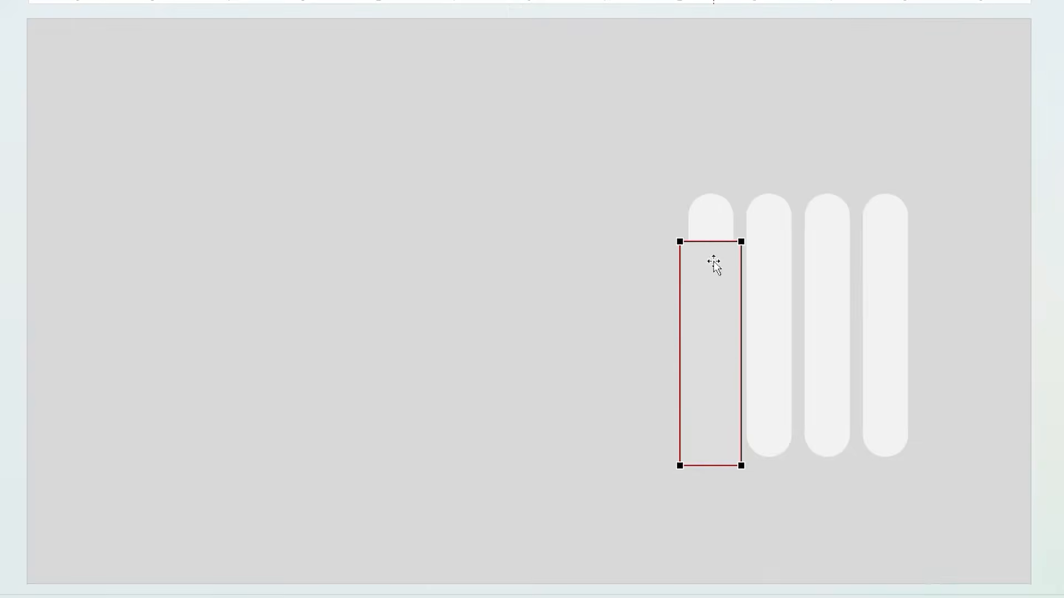
drag(716, 253, 716, 253)
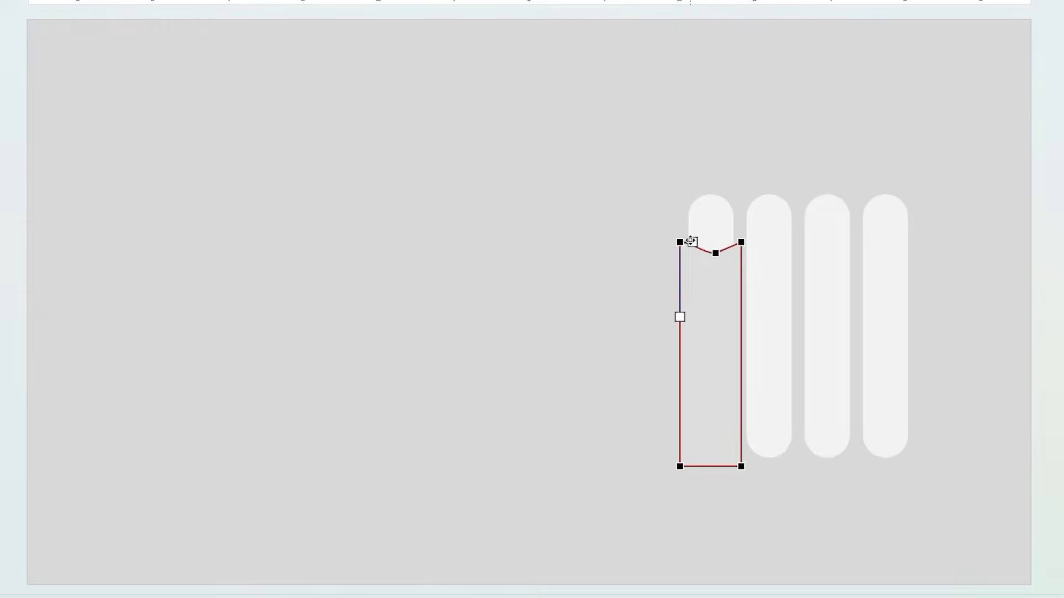
click(742, 243)
drag(707, 237, 741, 250)
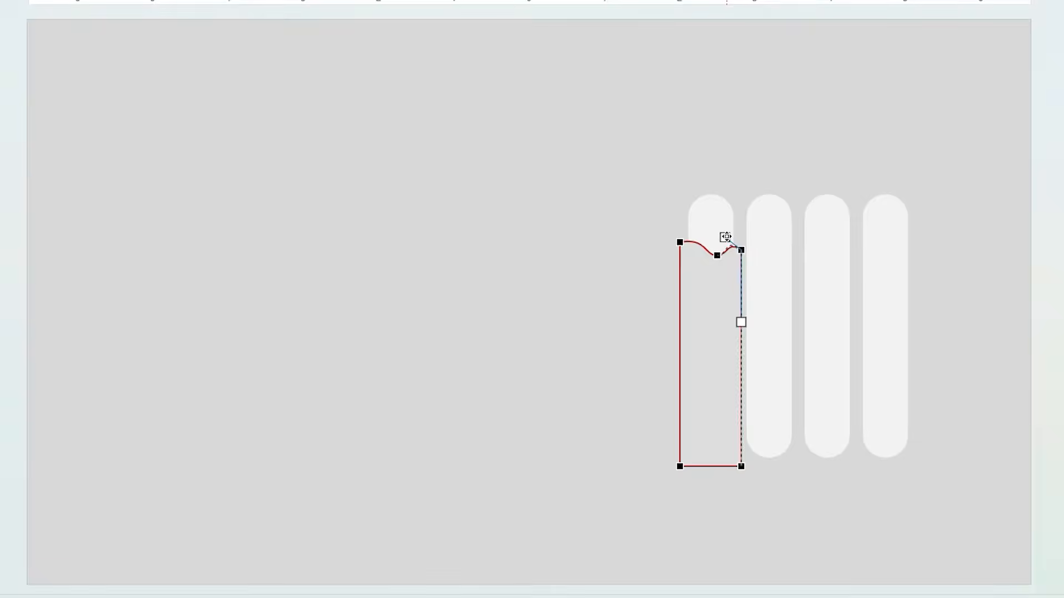
click(755, 252)
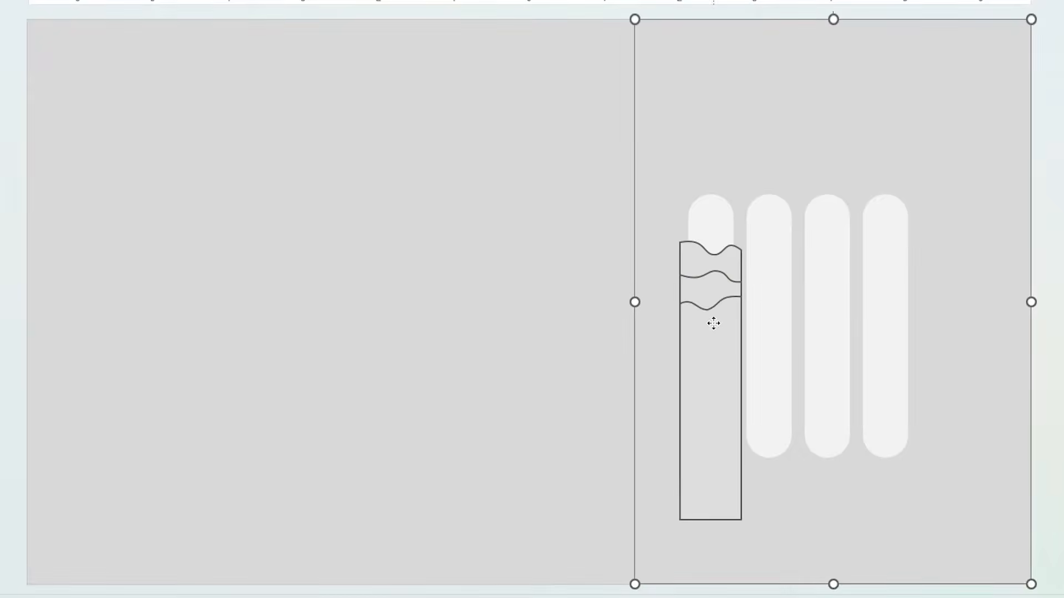
Remove the outline from all three wavy rectangles over the first slot.
click(714, 323)
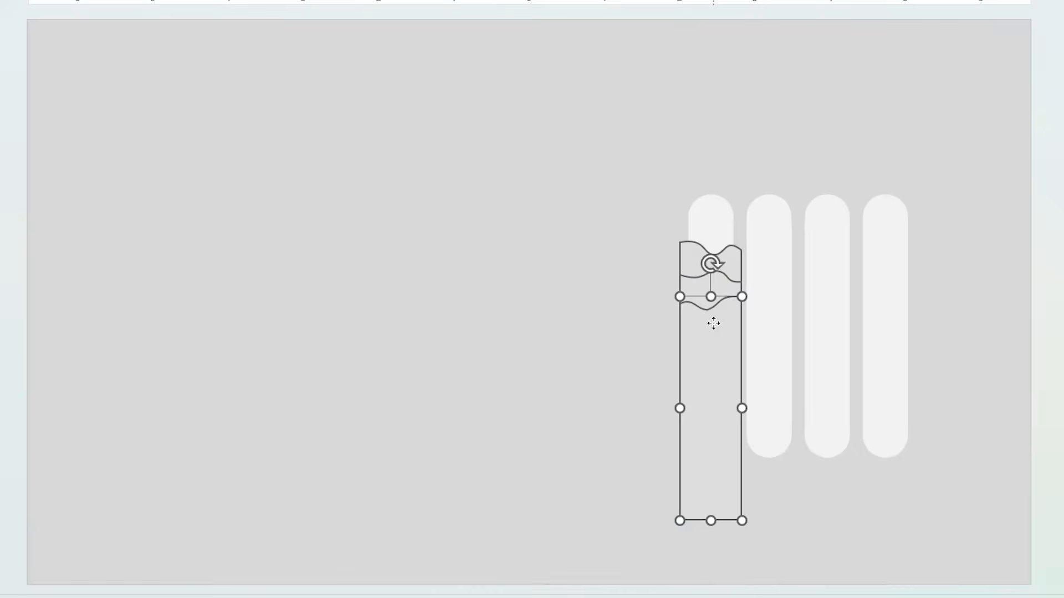
shift+click(721, 288)
shift+click(730, 261)
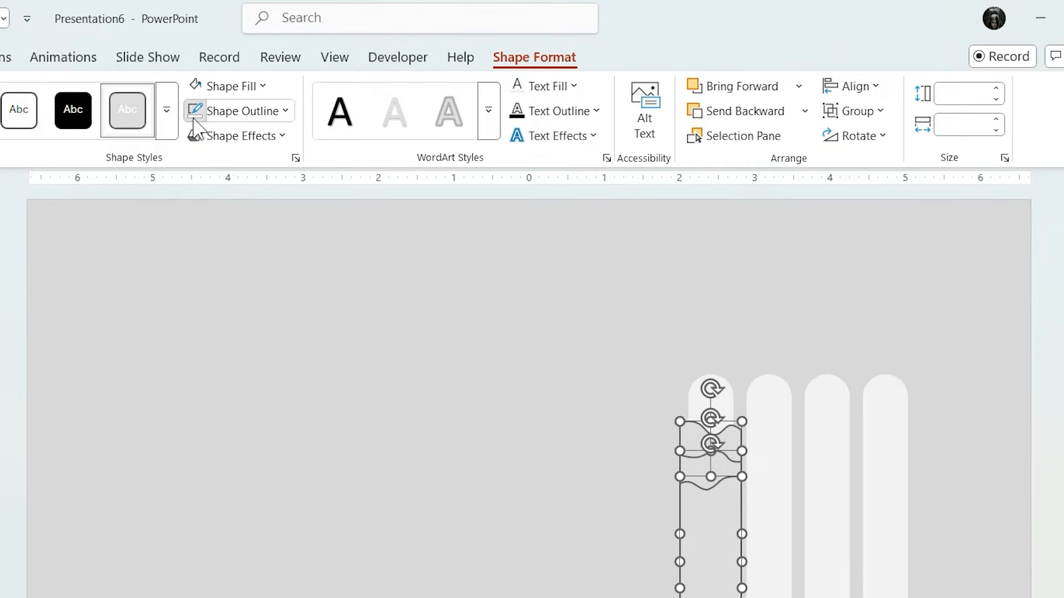
click(194, 119)
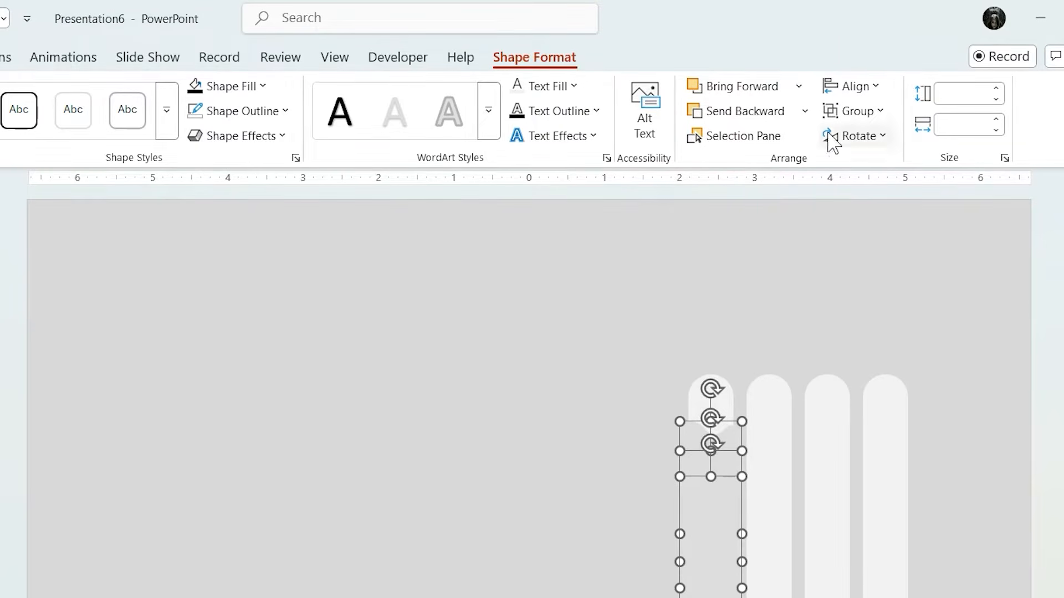
Align the three wavy rectangles by their middles and group them.
click(848, 86)
click(870, 228)
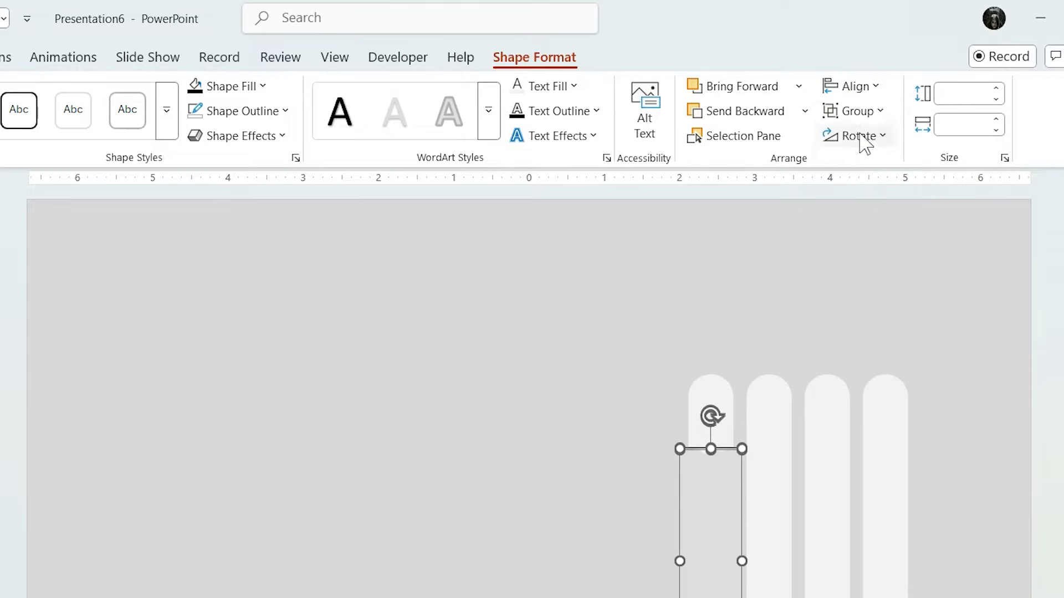
click(866, 113)
click(866, 139)
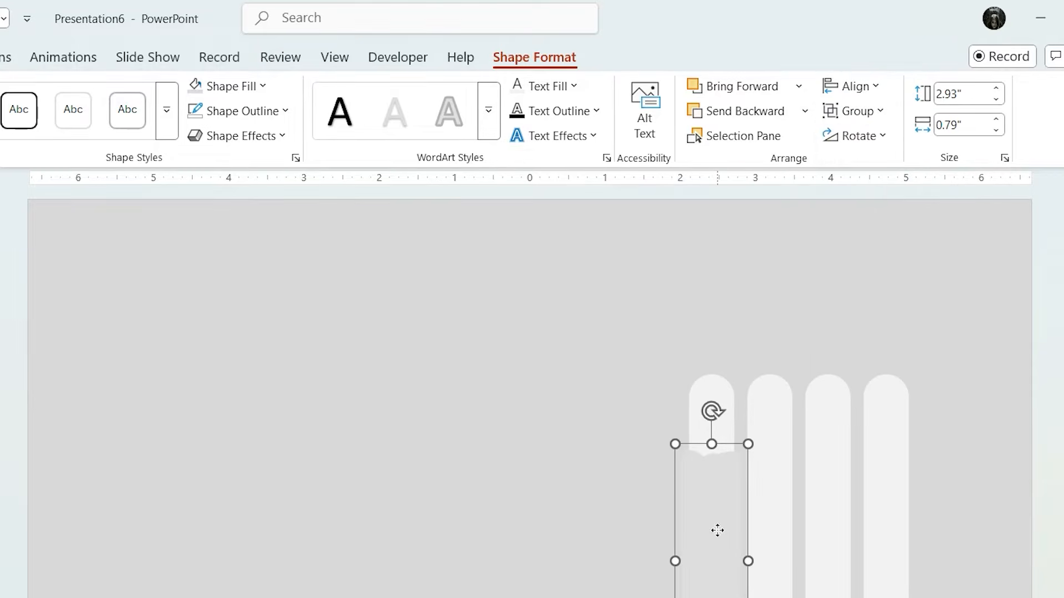
Give the wave group a solid black fill with 50% transparency and extend it downward to a height of about 3.42".
right_click(717, 532)
click(767, 485)
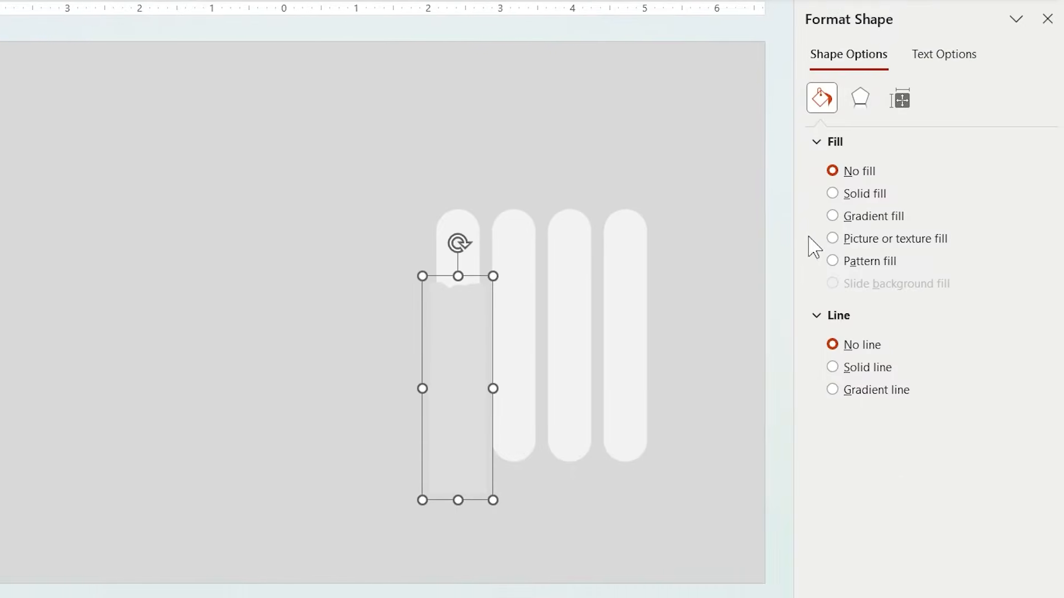
click(864, 198)
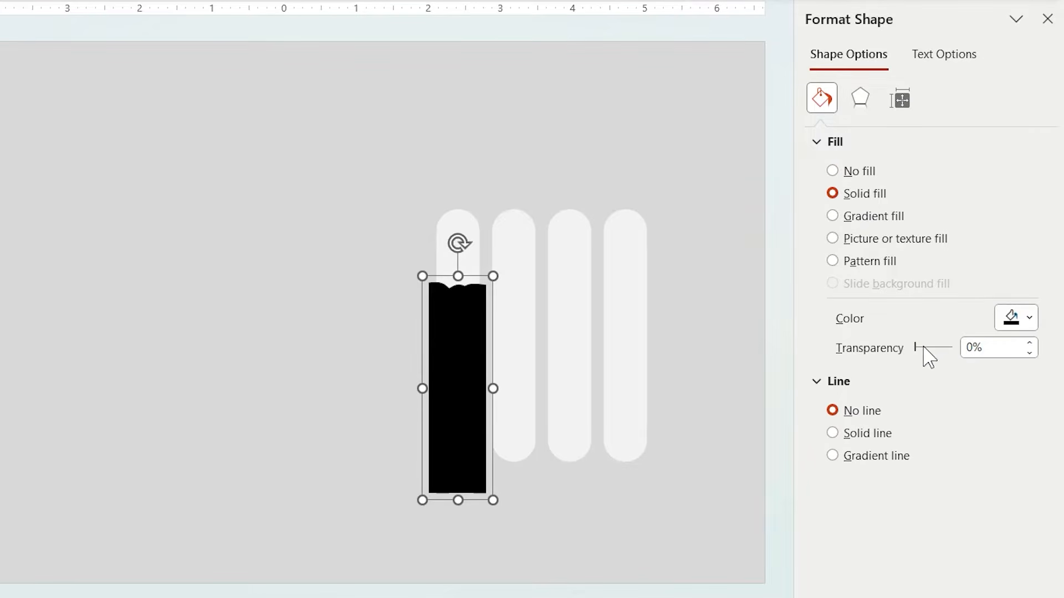
drag(926, 349, 937, 350)
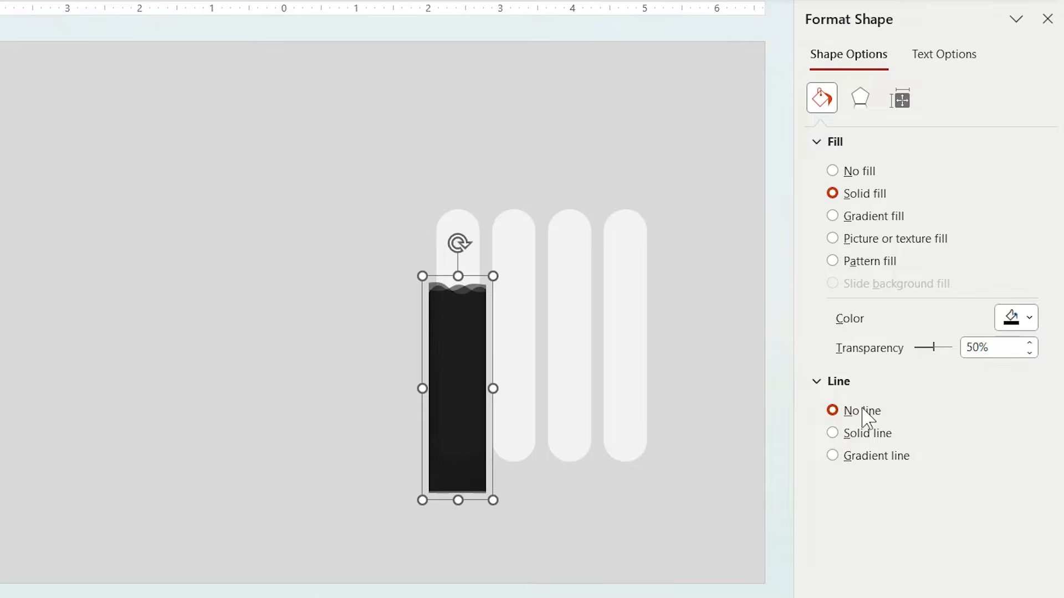
drag(461, 505, 461, 532)
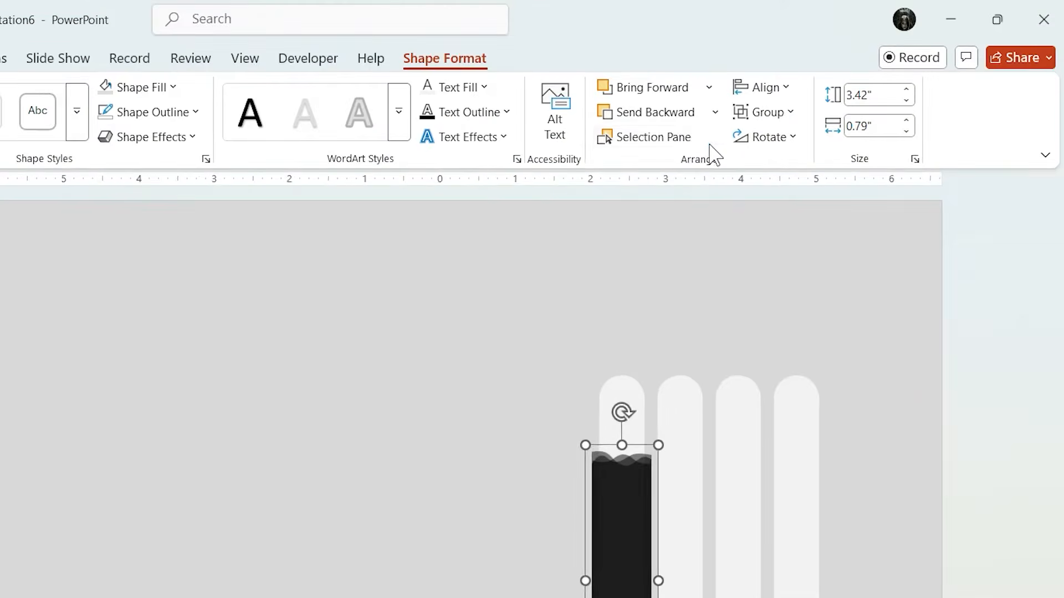
Place the wave group below the cut-out freeform and above the backing rectangle in the stacking order.
click(790, 101)
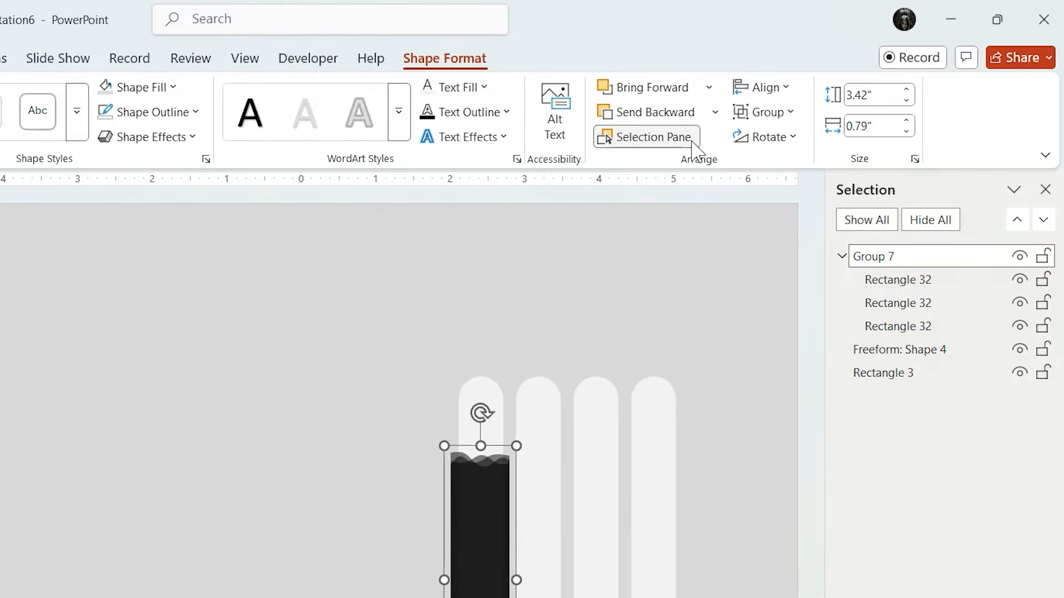
drag(954, 186, 954, 207)
drag(916, 287, 921, 361)
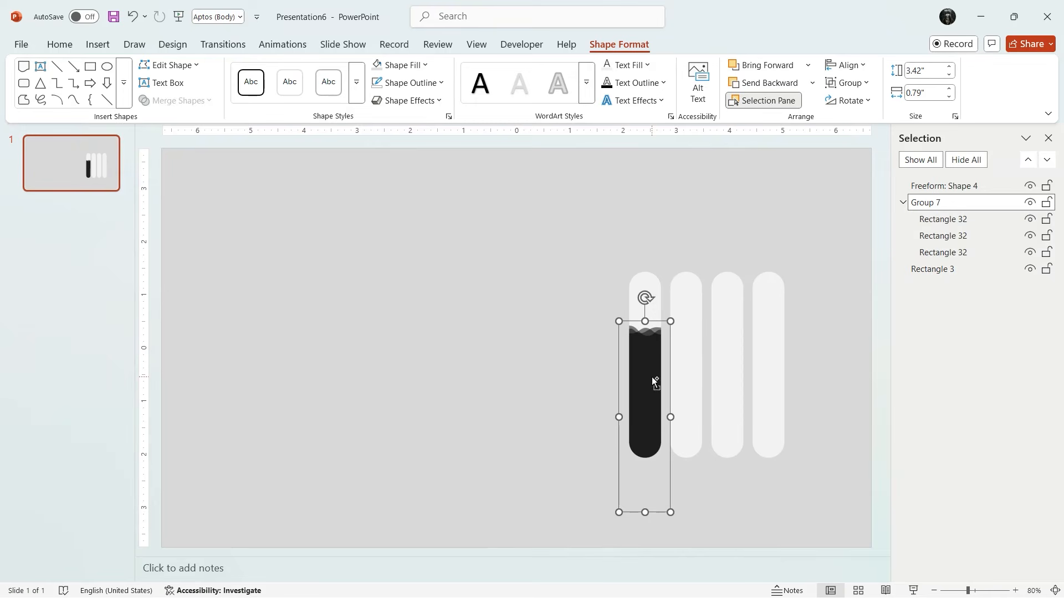
Duplicate the wave group three times and place one copy over each of the remaining slots.
key(ctrl+d)
key(ctrl+d)
key(ctrl+d)
drag(669, 397, 719, 367)
drag(670, 377, 700, 373)
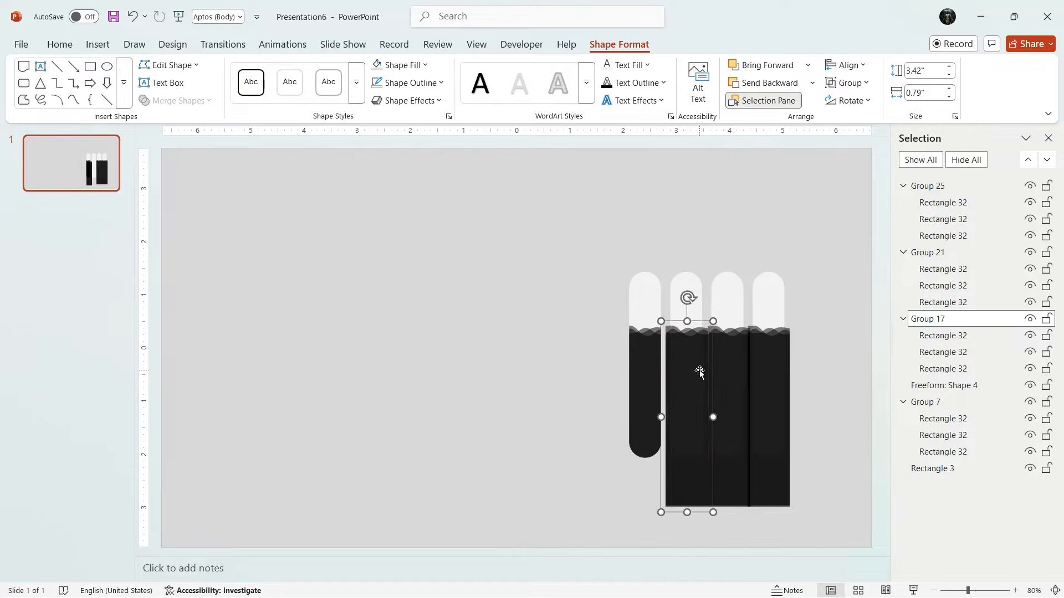
Move the three copied wave groups behind the cut-out freeform in the stacking order.
ctrl+click(946, 254)
ctrl+click(949, 190)
drag(950, 187, 970, 421)
drag(967, 458, 965, 455)
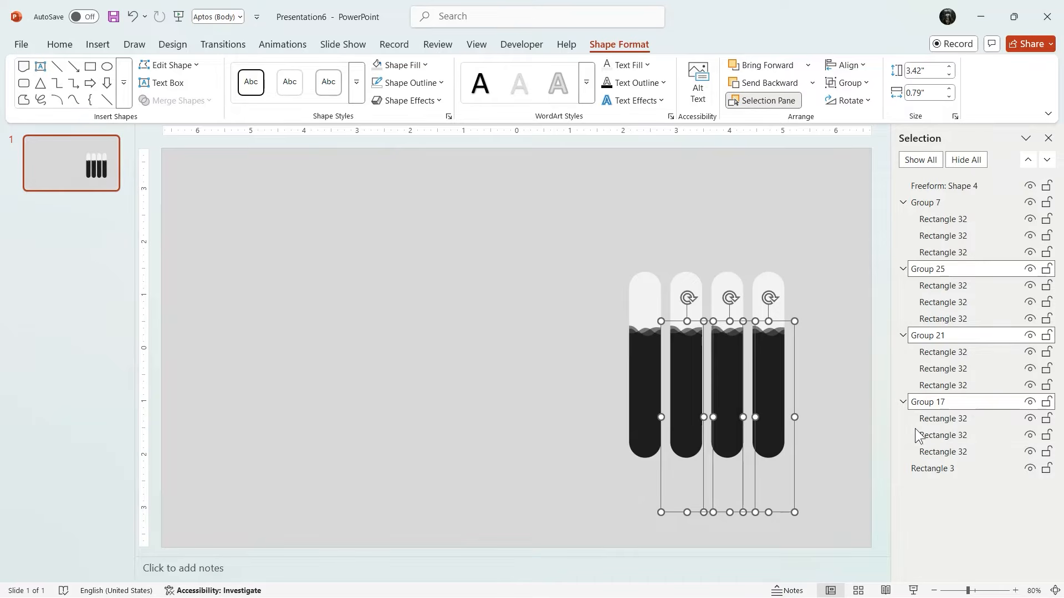
Select the four wave groups together and raise them inside the cut-out slots so the liquid fills most of each bar.
key(ctrl+a)
ctrl+click(639, 386)
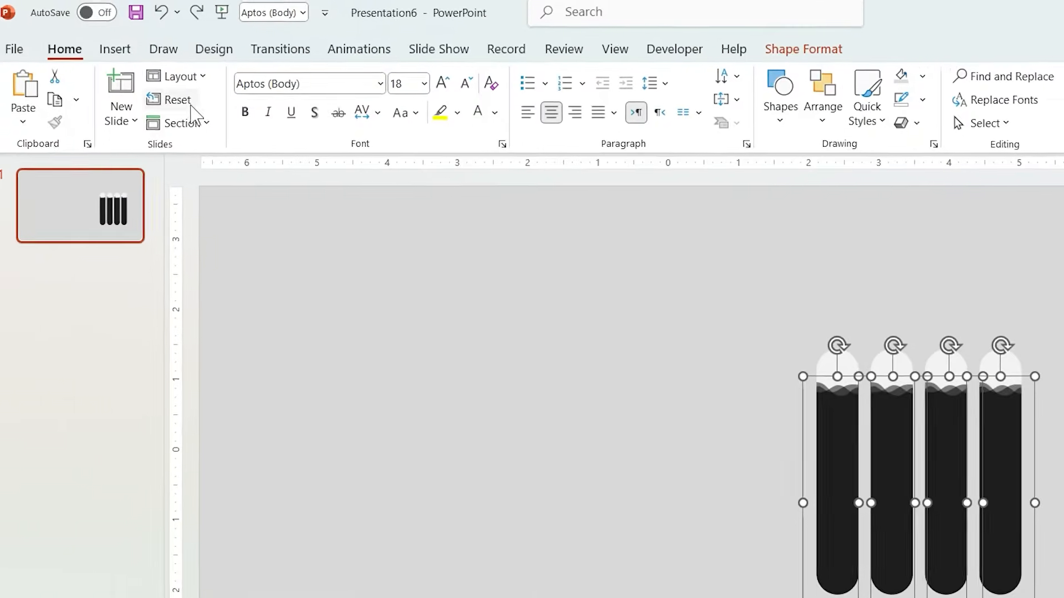
Search the stock images for "yoga" and insert the photo of the woman with joined palms.
click(114, 46)
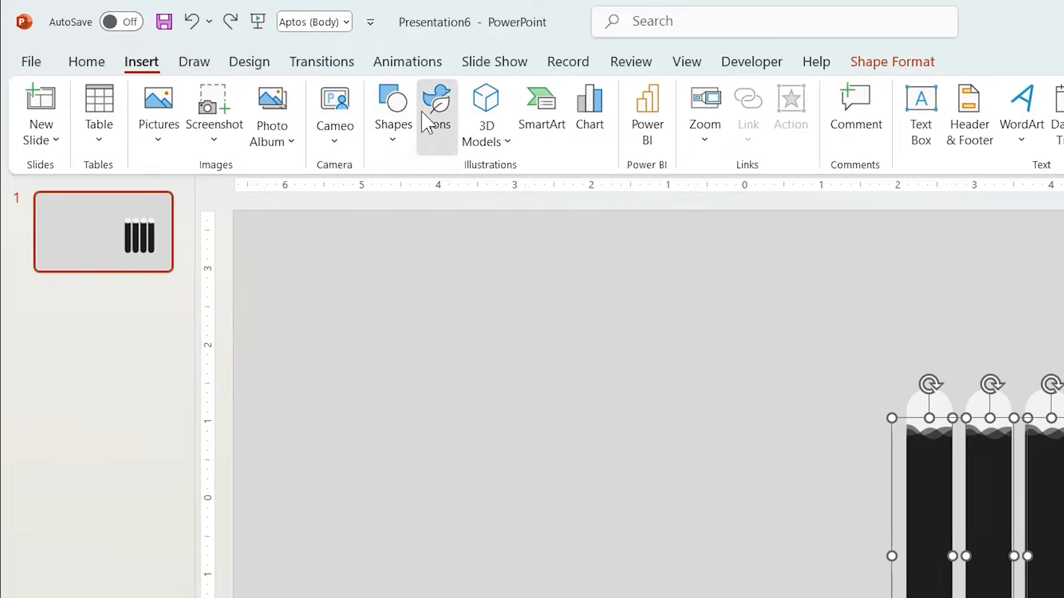
click(434, 102)
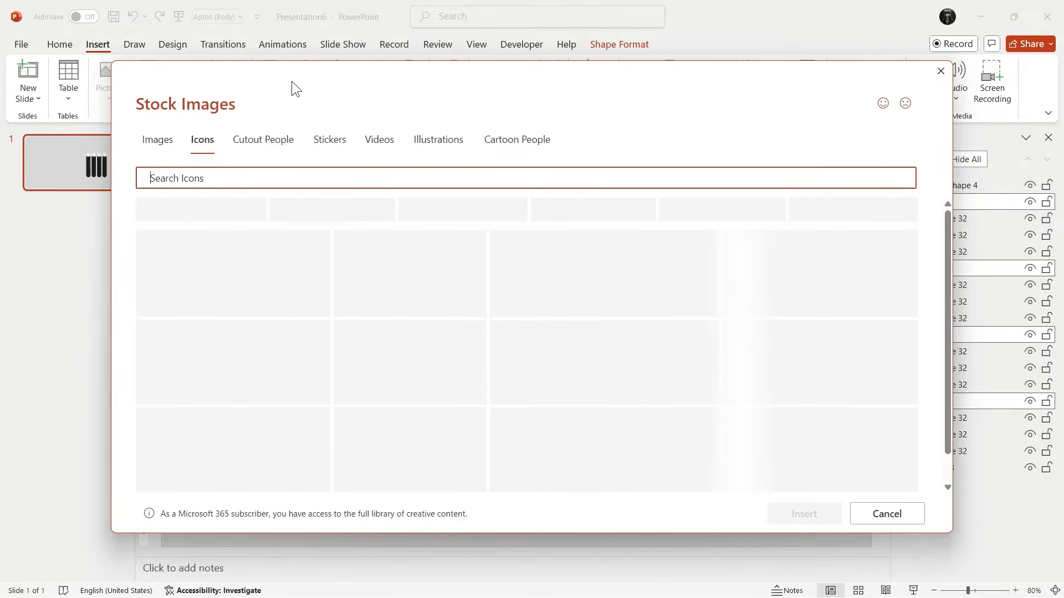
click(172, 136)
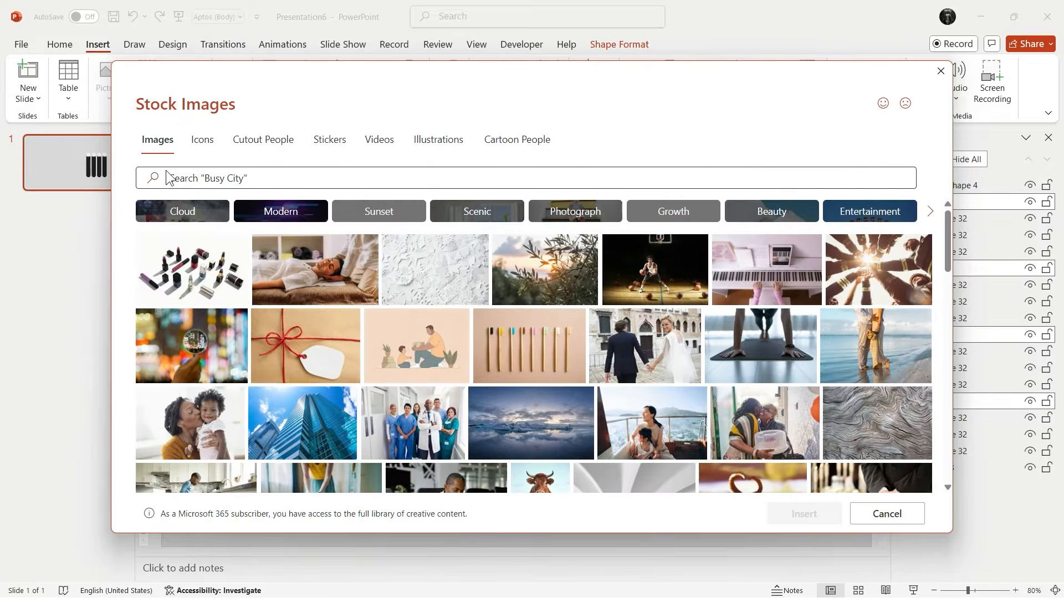
click(174, 178)
text(yo)
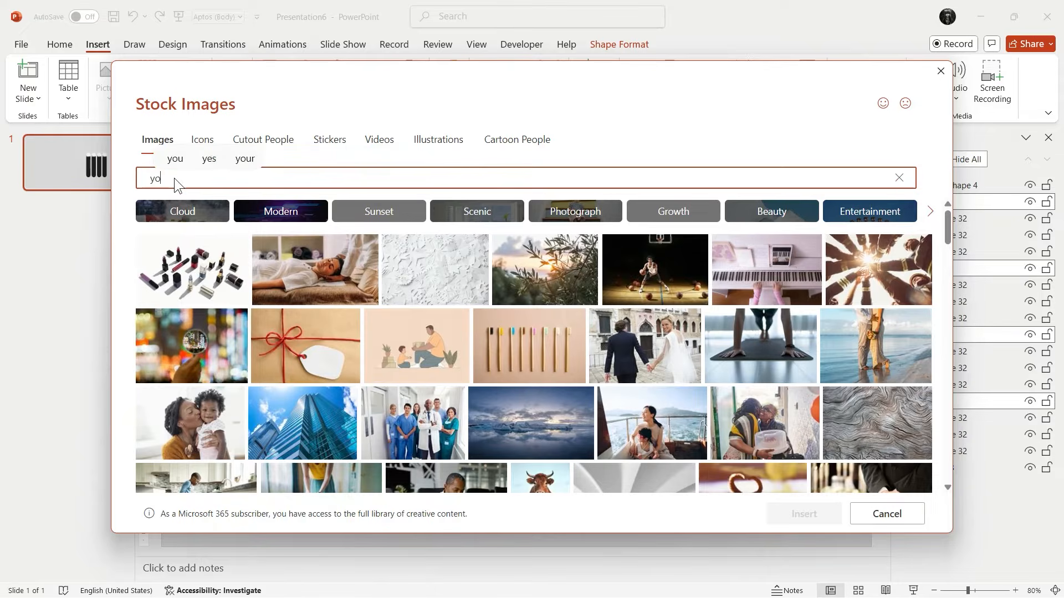
text(ga)
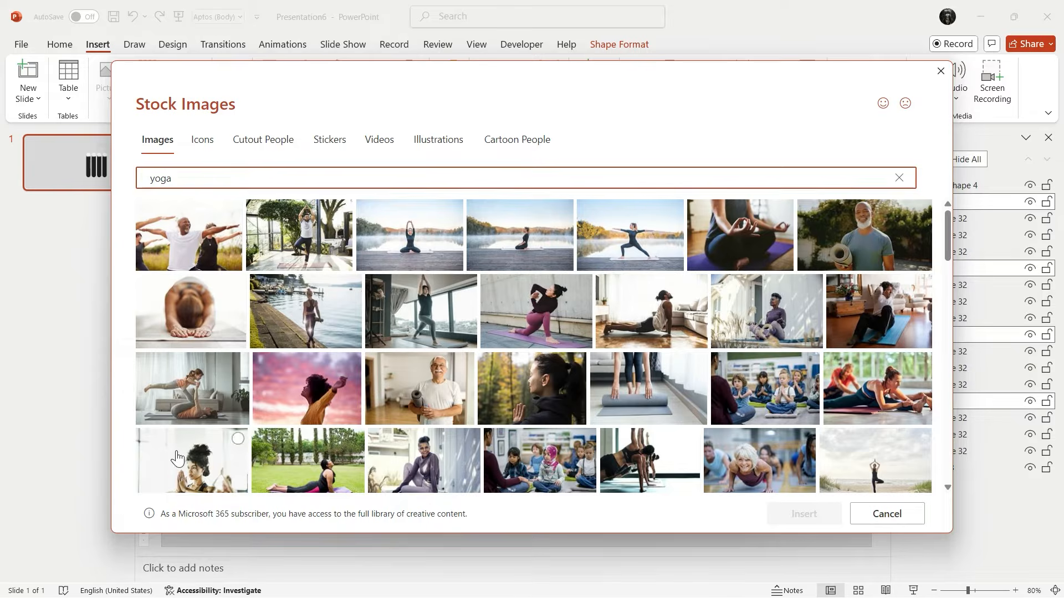
click(177, 459)
click(789, 513)
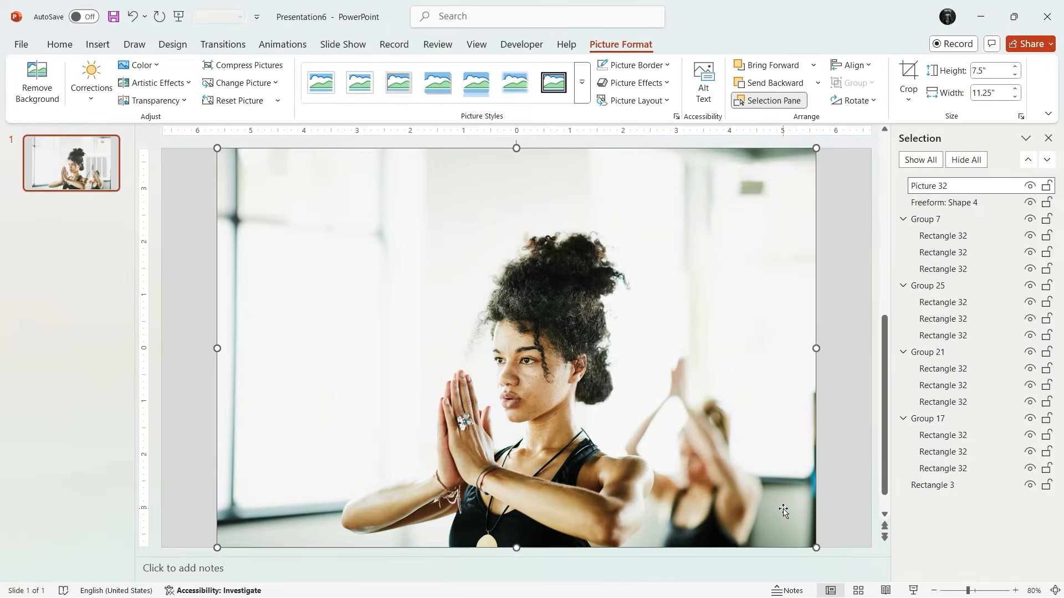
Shift the yoga photo over the slide's left side and place it below the backing rectangle in the stacking order.
drag(783, 510, 626, 511)
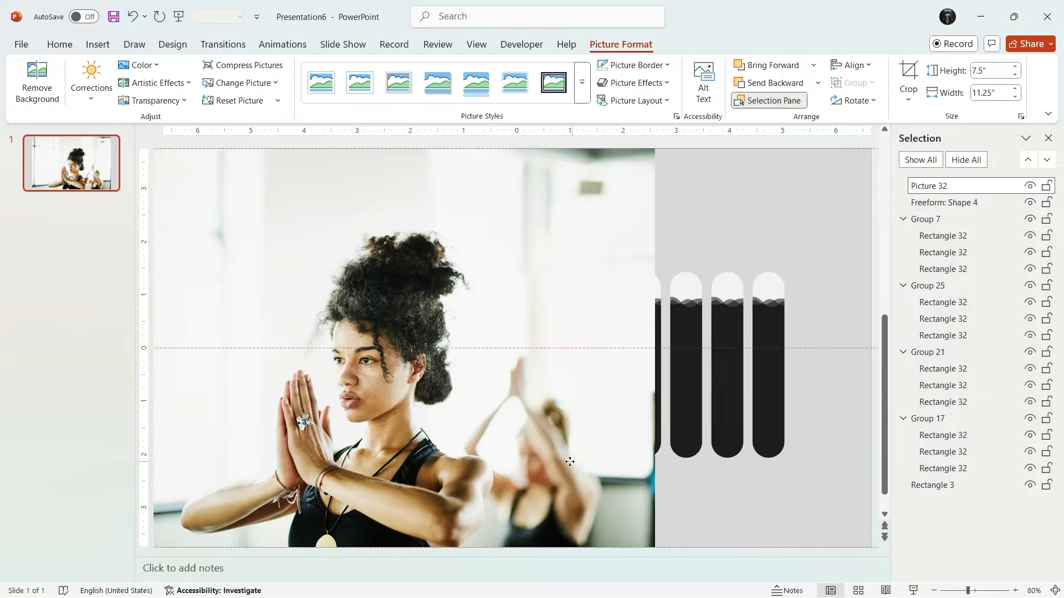
drag(964, 194, 967, 237)
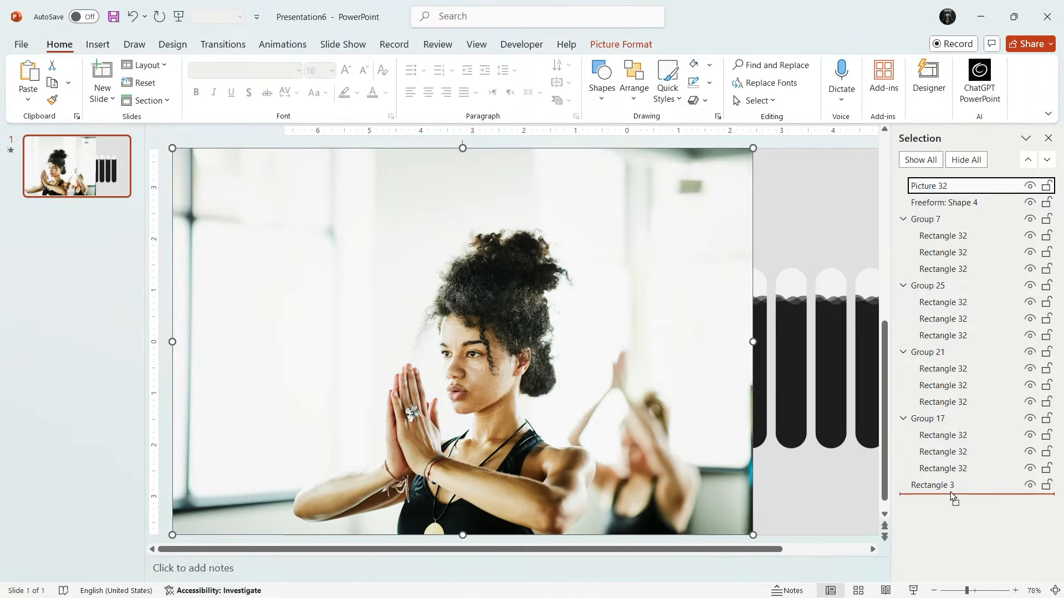
drag(950, 491, 949, 491)
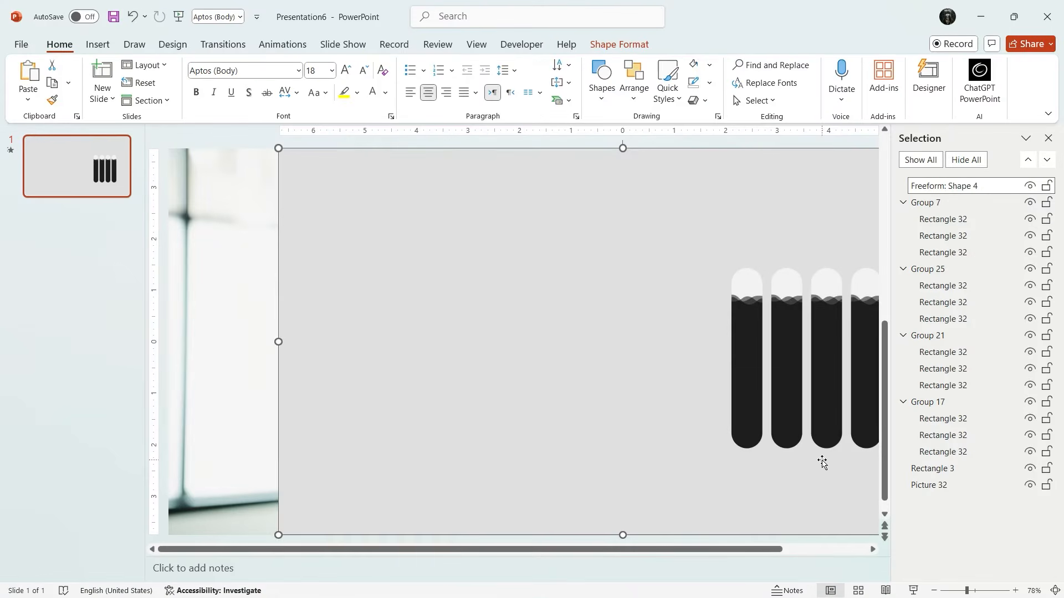
Give the cut-out freeform a linear gradient fill running left to right at 0°.
click(604, 49)
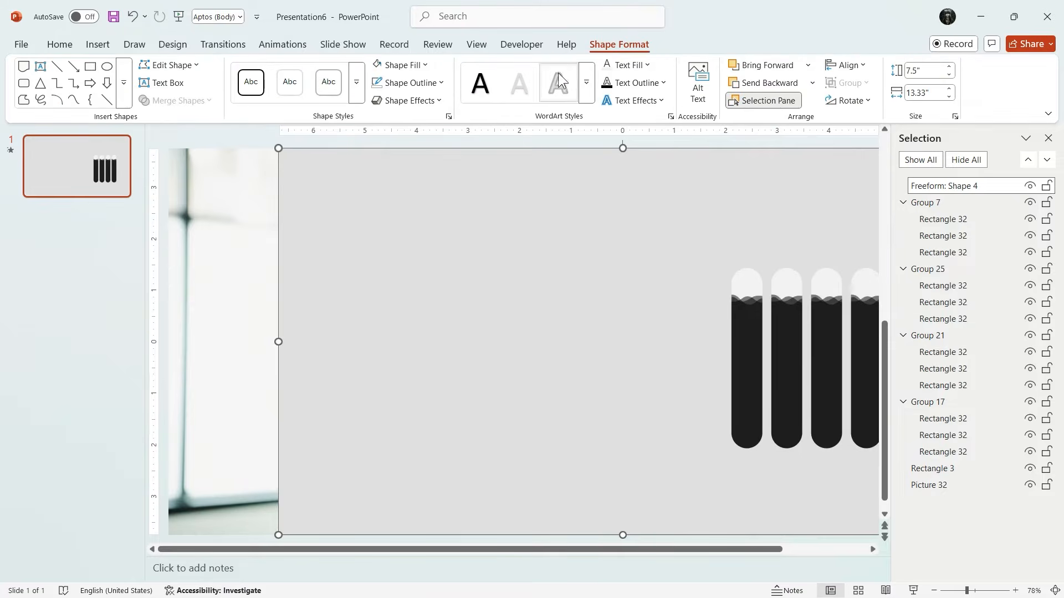
click(449, 117)
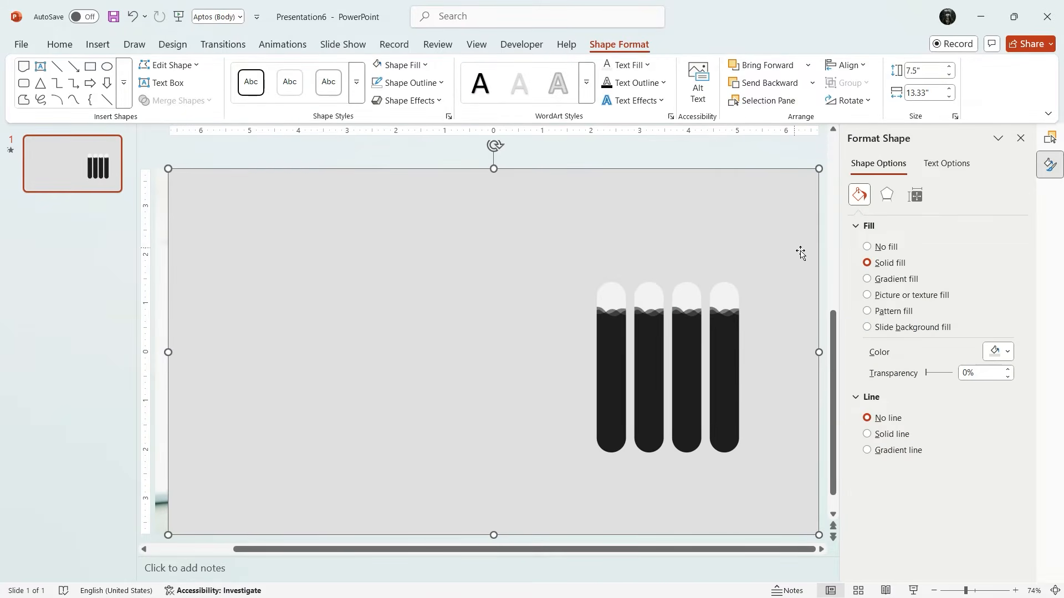
click(886, 280)
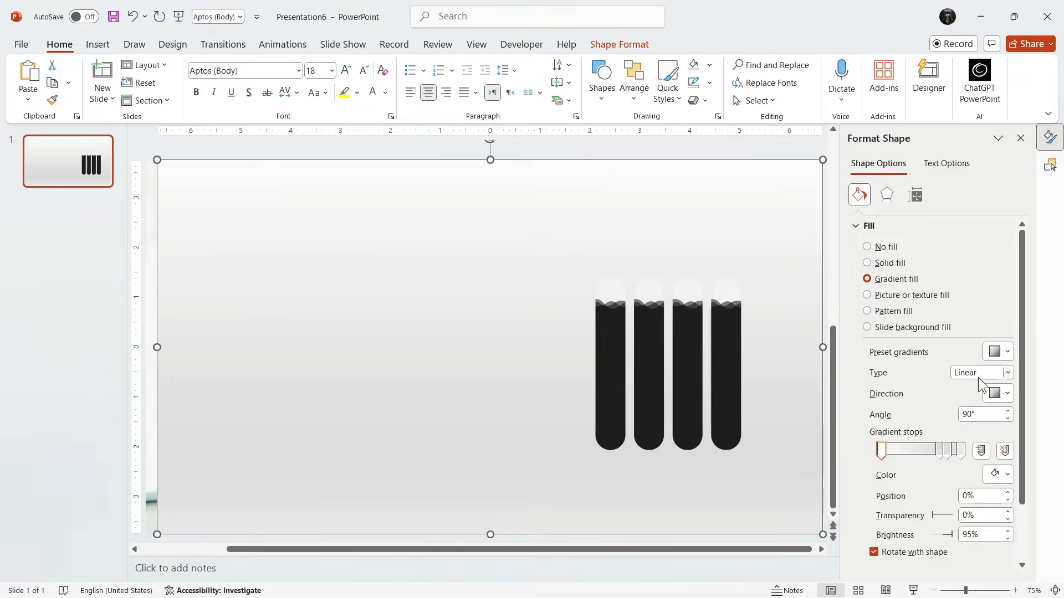
click(994, 393)
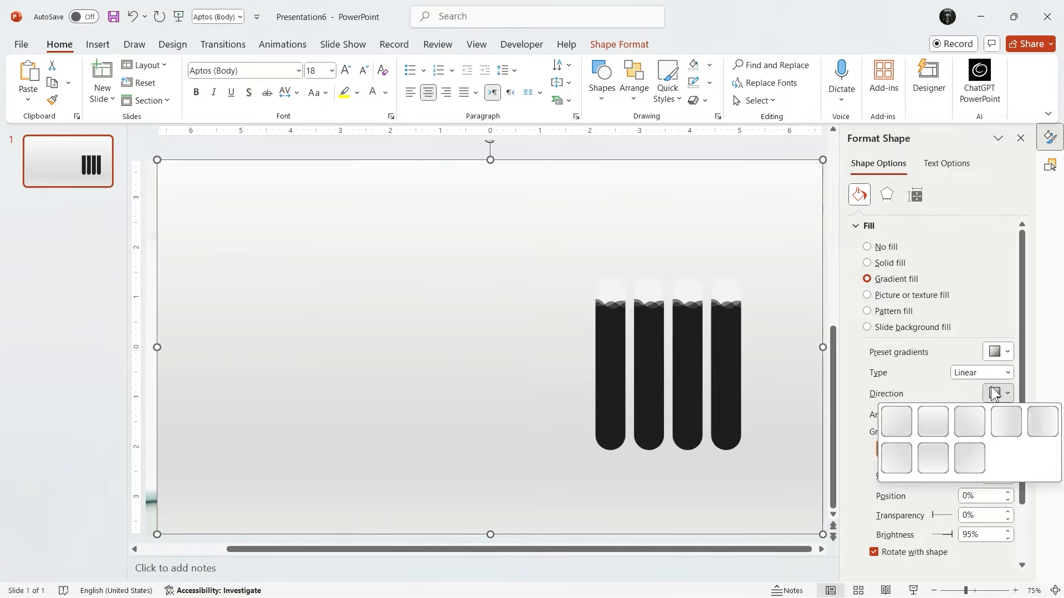
click(1005, 421)
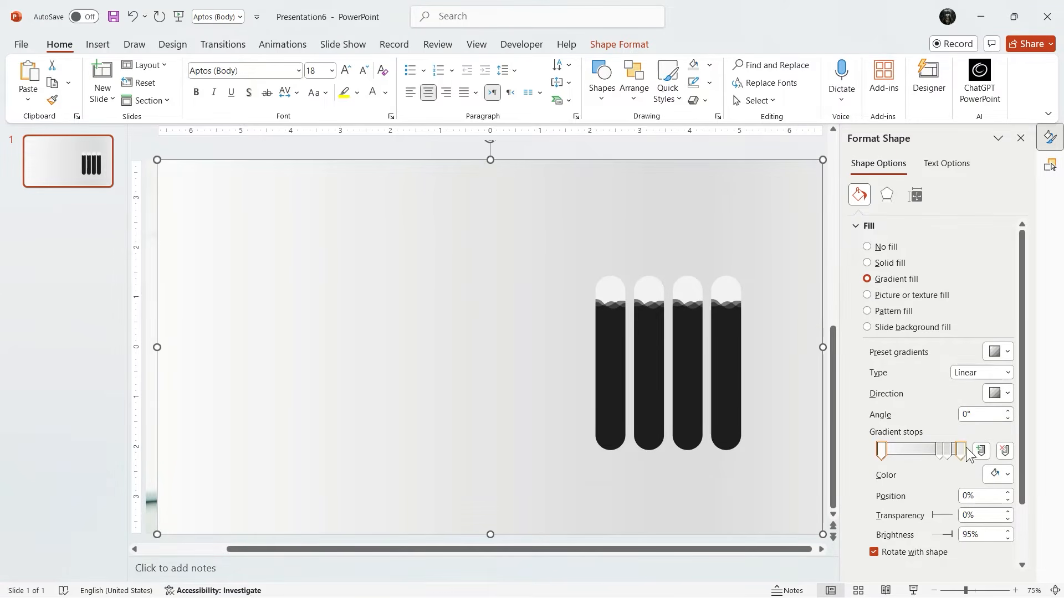
Reduce the freeform's gradient to two white end stops and set the first stop's transparency to 100%.
click(990, 476)
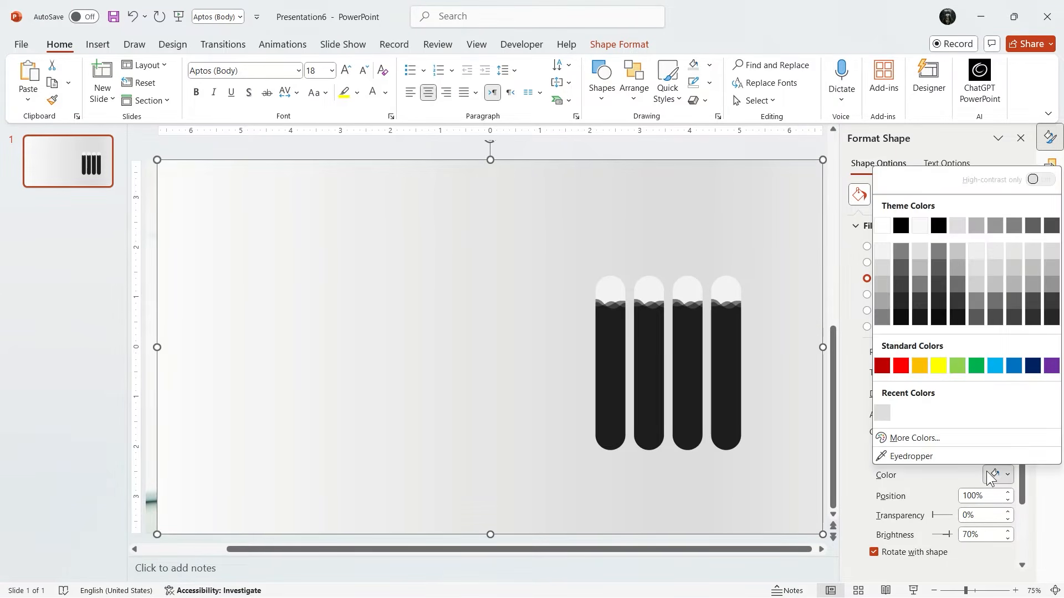
click(885, 224)
drag(948, 449, 936, 475)
click(884, 454)
drag(933, 516, 954, 521)
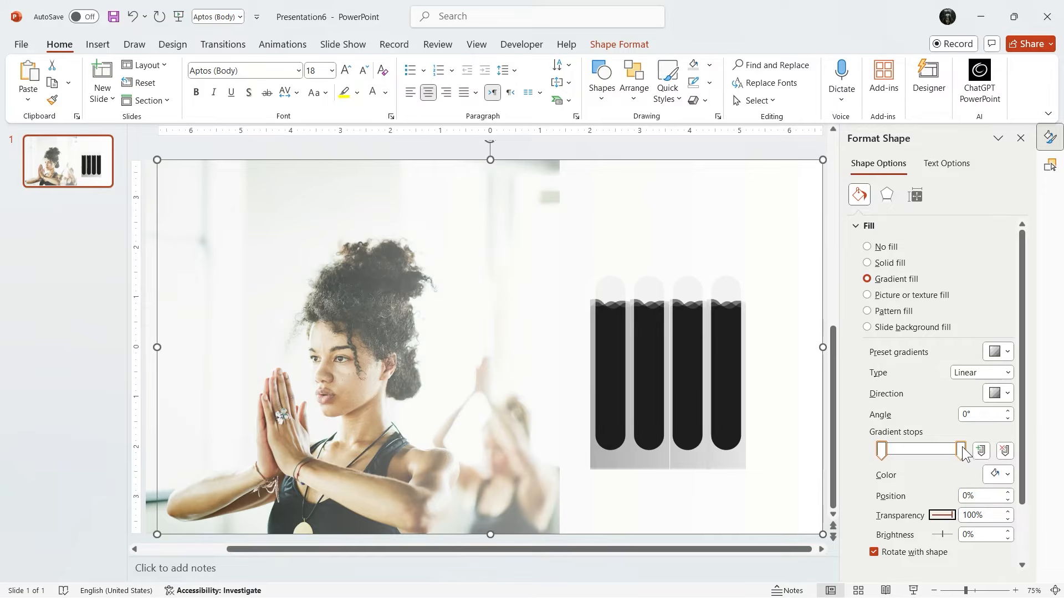
Add white gradient stops at 43% with 34% transparency and at 56% with 0% transparency, and fine-tune the fade over the photo.
drag(962, 451, 940, 452)
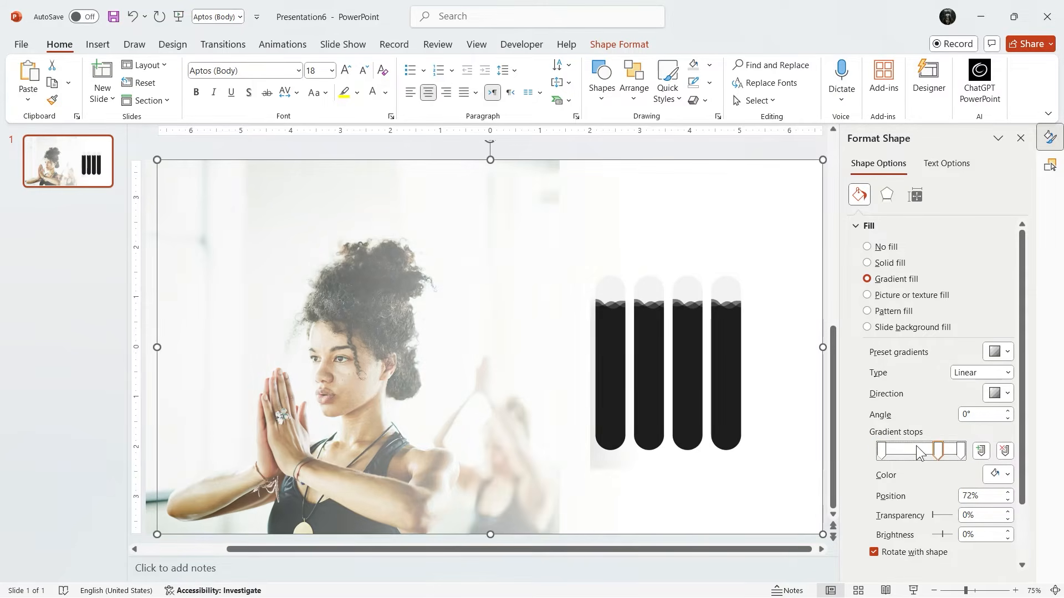
click(916, 451)
drag(933, 515, 940, 515)
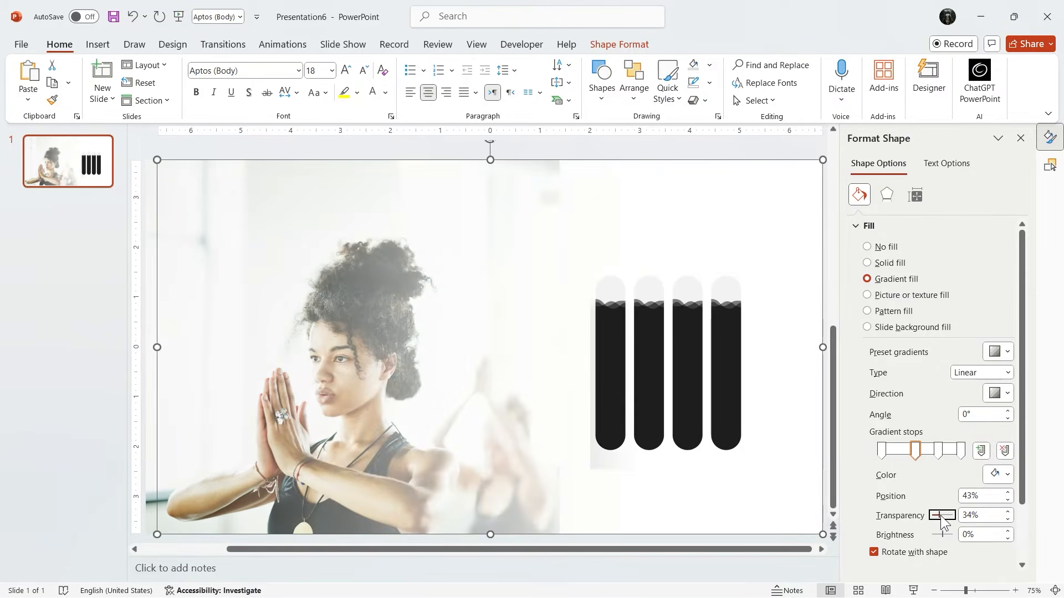
drag(940, 452, 930, 454)
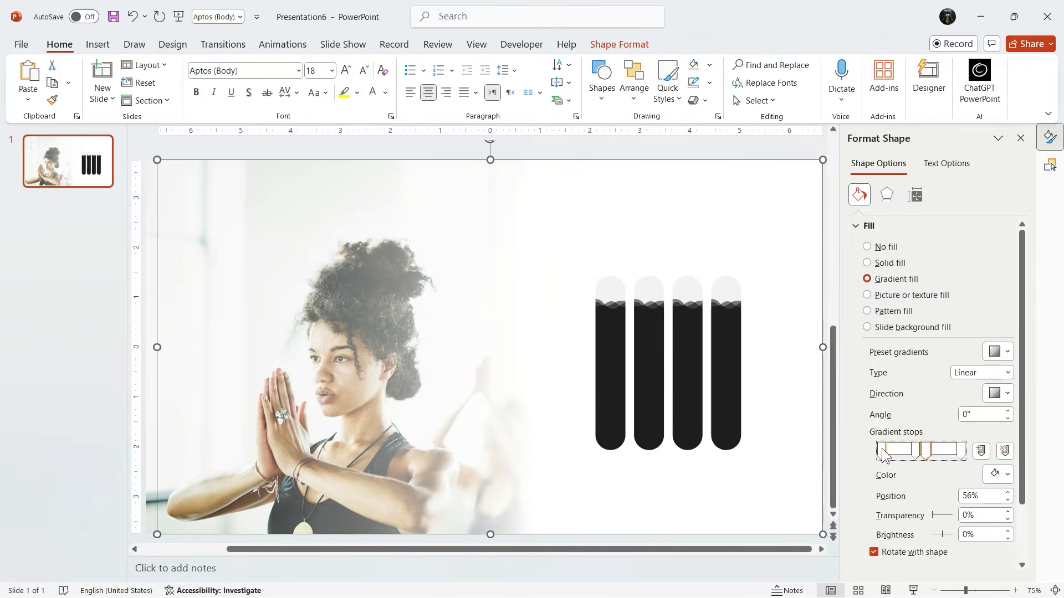
click(881, 452)
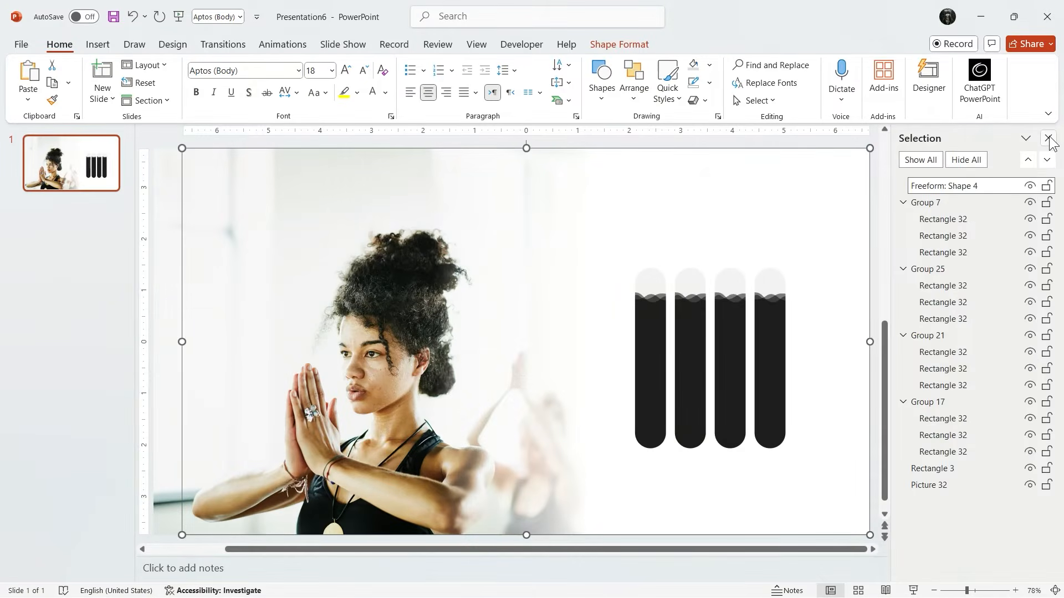
Paste the table of rotated labels Calories, Cost, Accessibility and Risk beneath the four bars.
click(1049, 139)
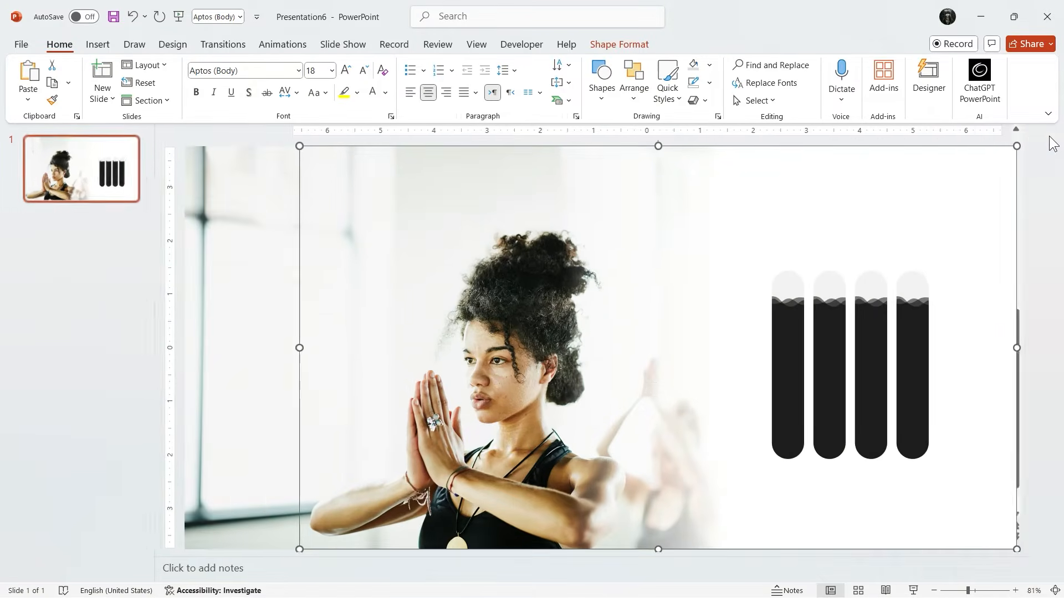
key(ctrl+v)
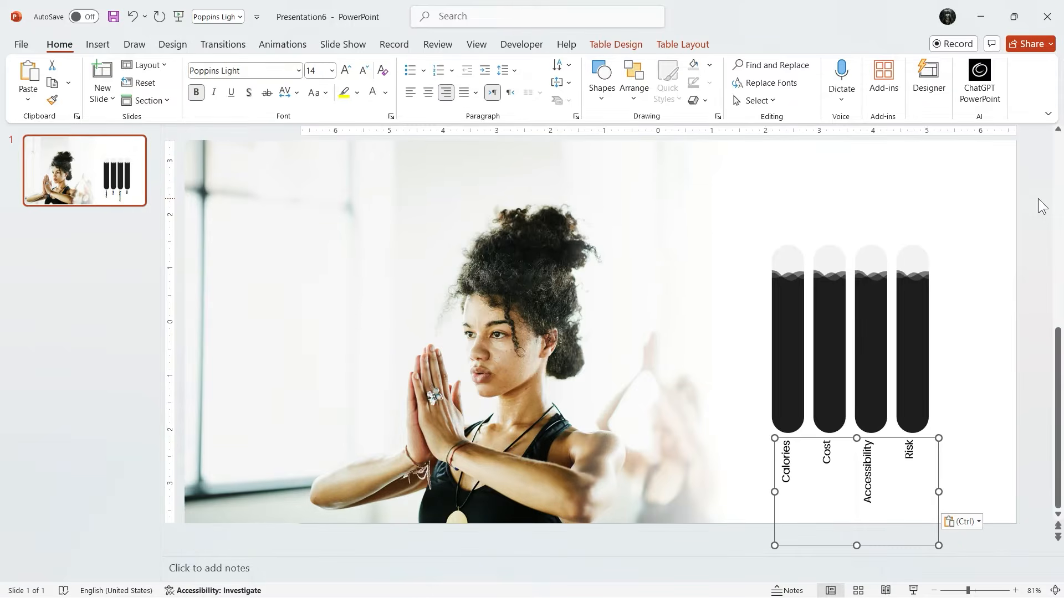
click(1026, 207)
scroll(1018, 210, down, 1)
Duplicate the finished slide three times to make four slides.
click(121, 182)
key(ctrl+d)
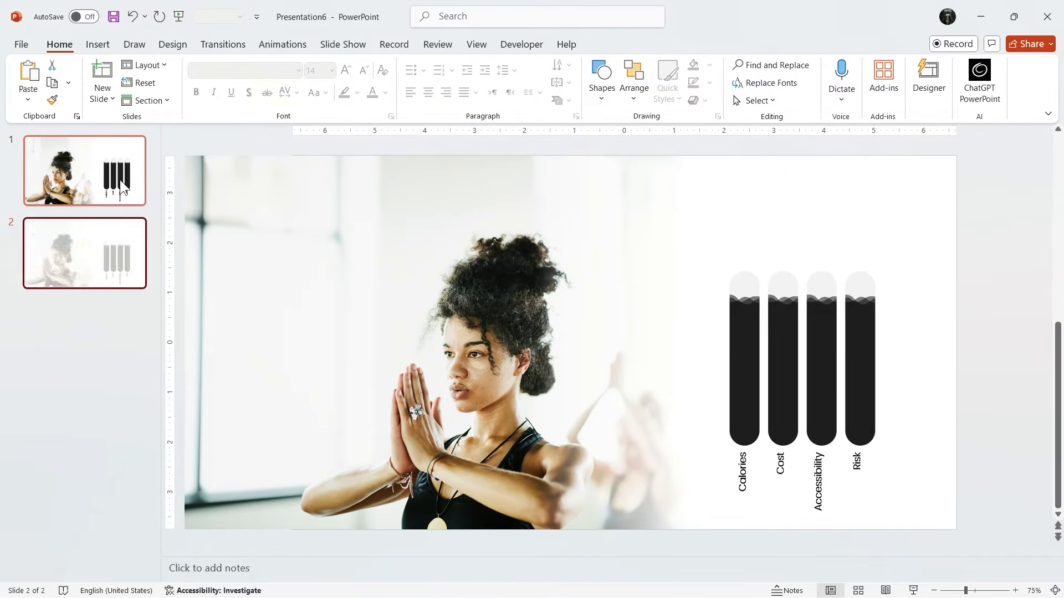
key(ctrl+d)
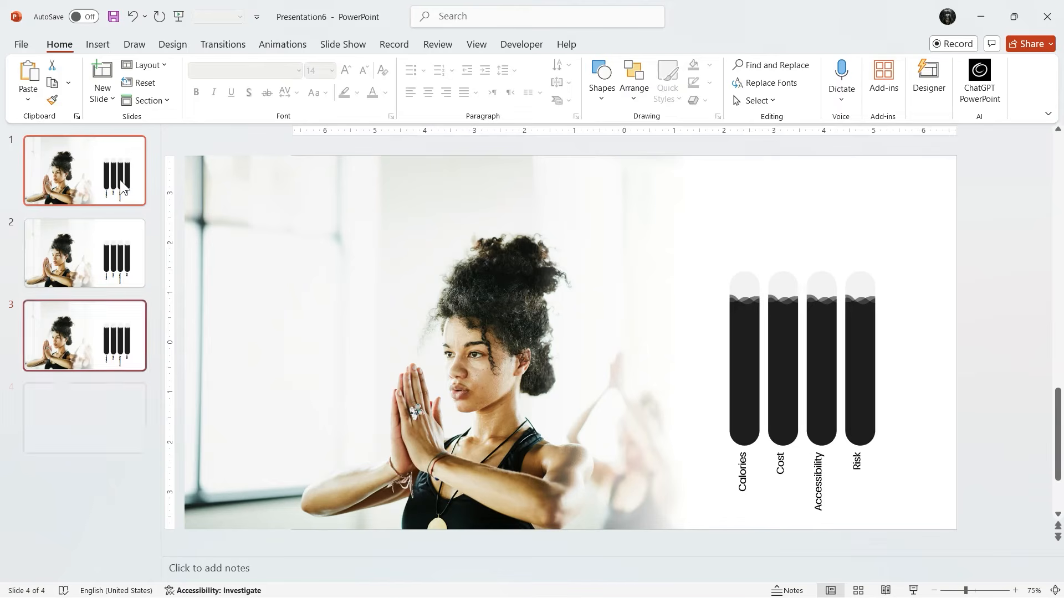
key(ctrl+d)
Replace the yoga photo on slide 2 with a stock image of a hand gripping dumbbells, searching for "weighting".
click(85, 247)
right_click(265, 233)
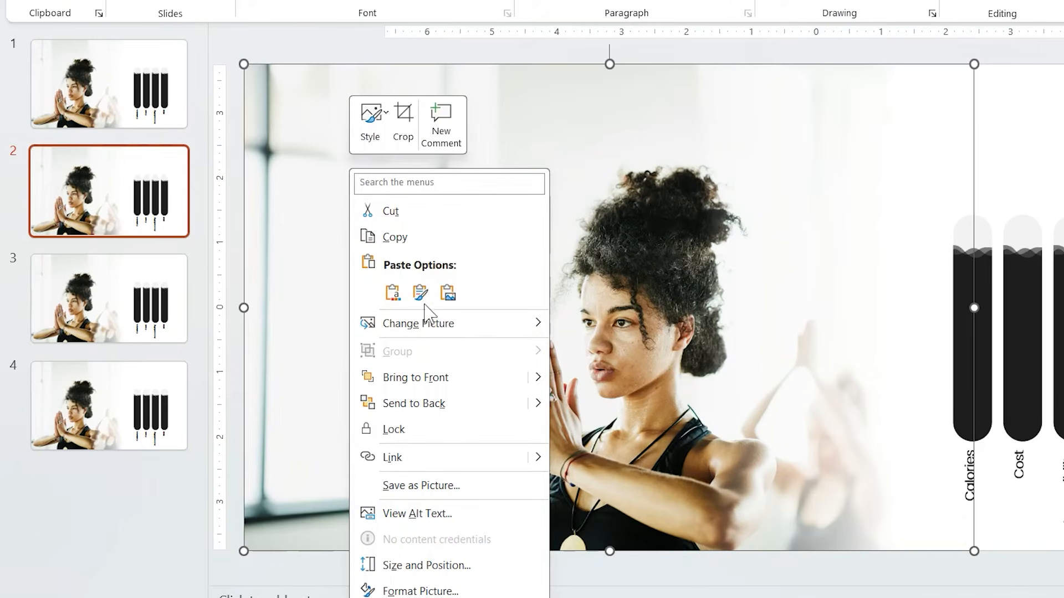
mouse_move(439, 328)
click(602, 401)
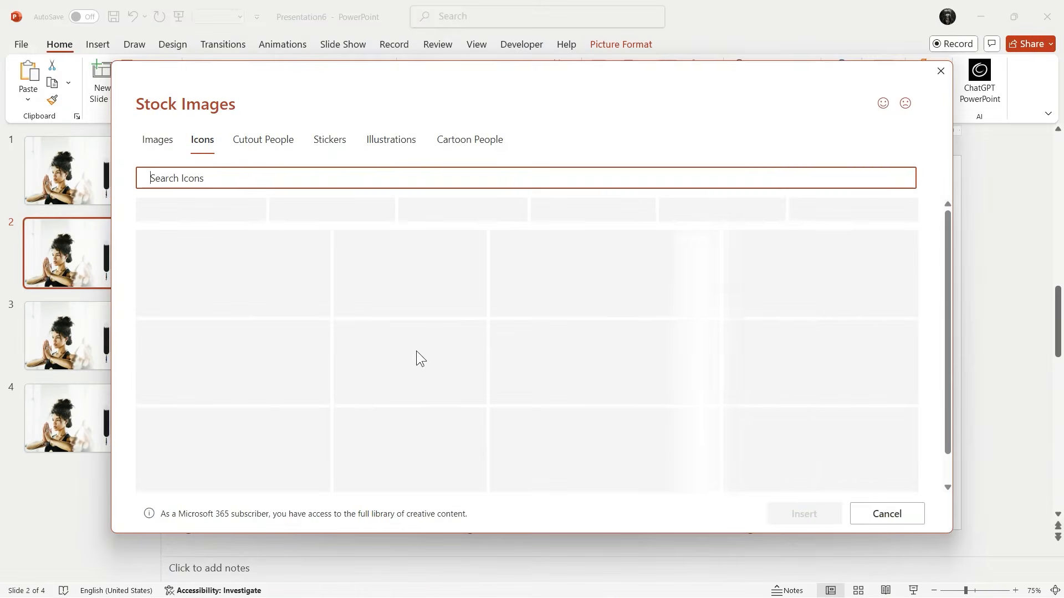
click(166, 145)
text(weighting)
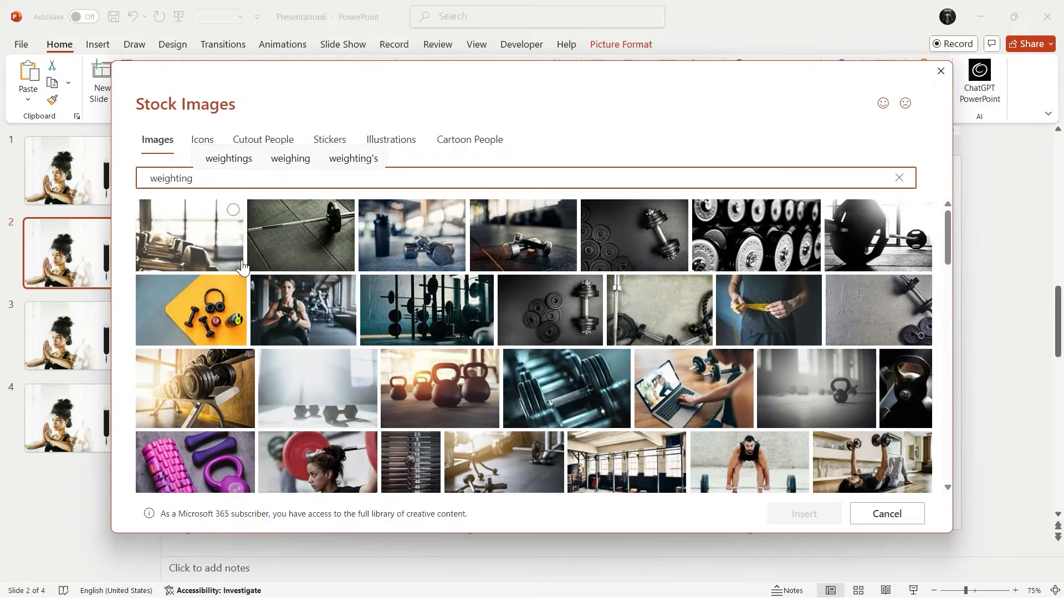
drag(949, 237, 952, 286)
click(804, 361)
click(815, 515)
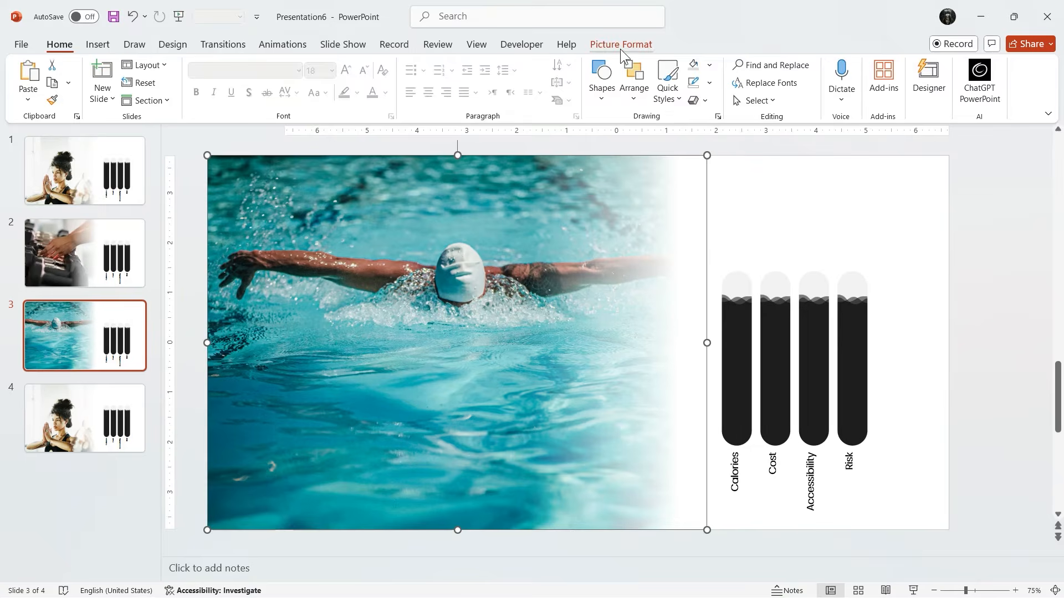
Mute the colours of the swimming photo on slide 3.
click(620, 45)
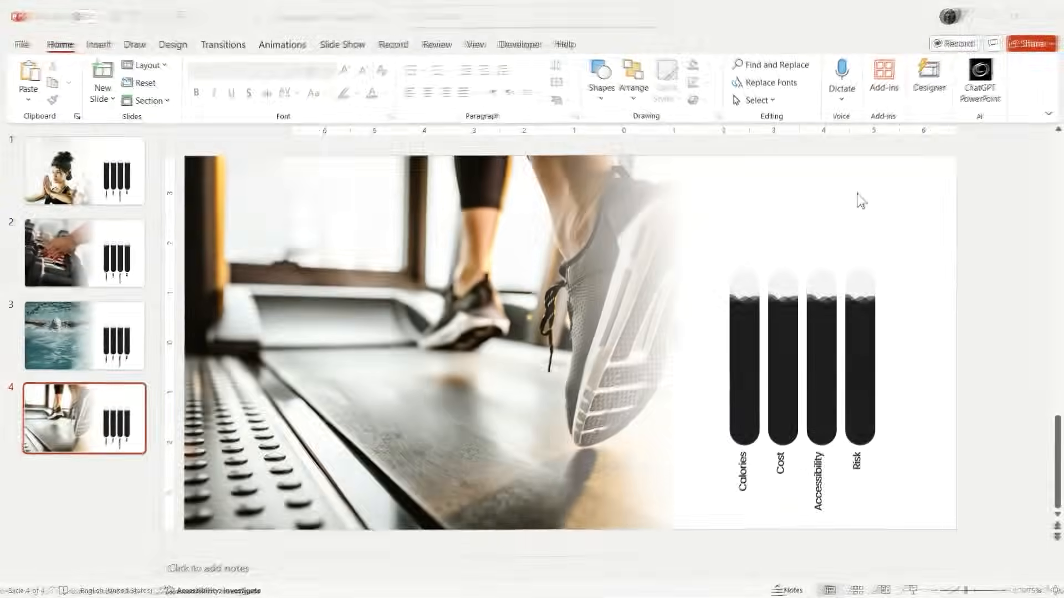
Add the bold titles Meditation, Weighting, Swimming and Running above the bars on slides 1 to 4.
click(129, 165)
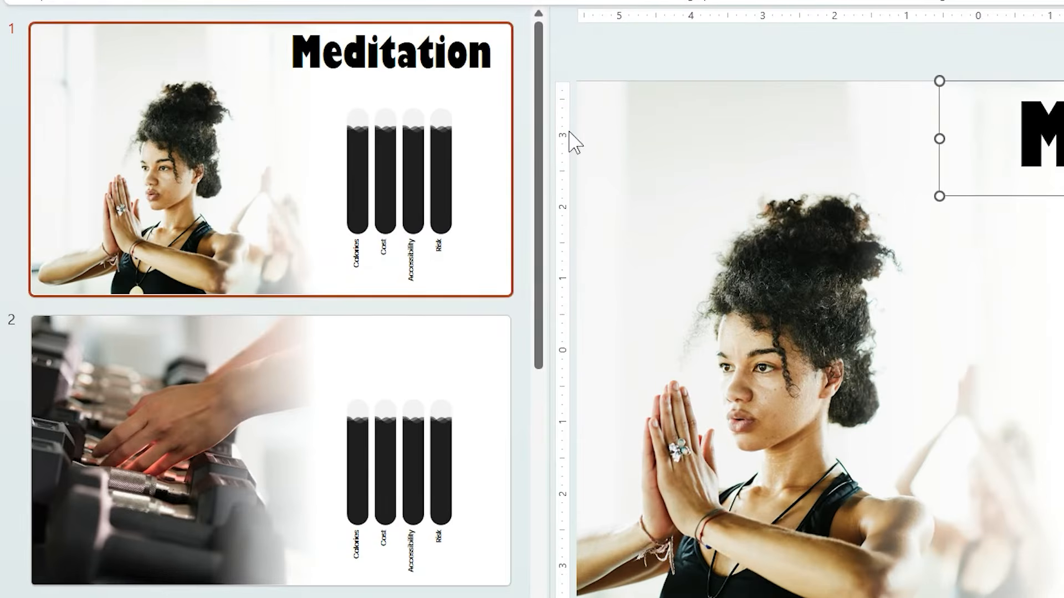
click(440, 343)
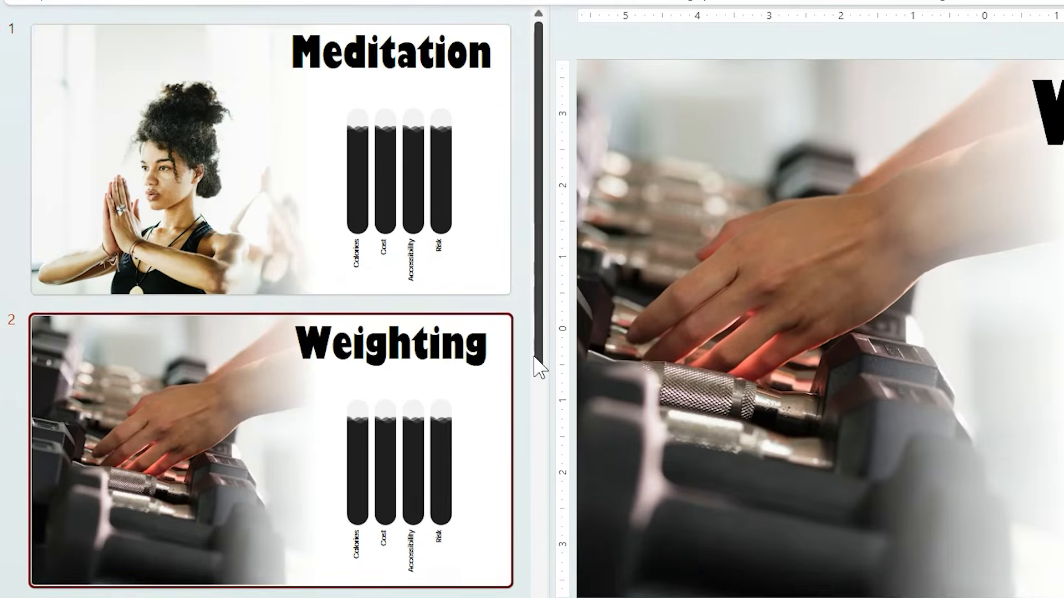
scroll(432, 311, down, 5)
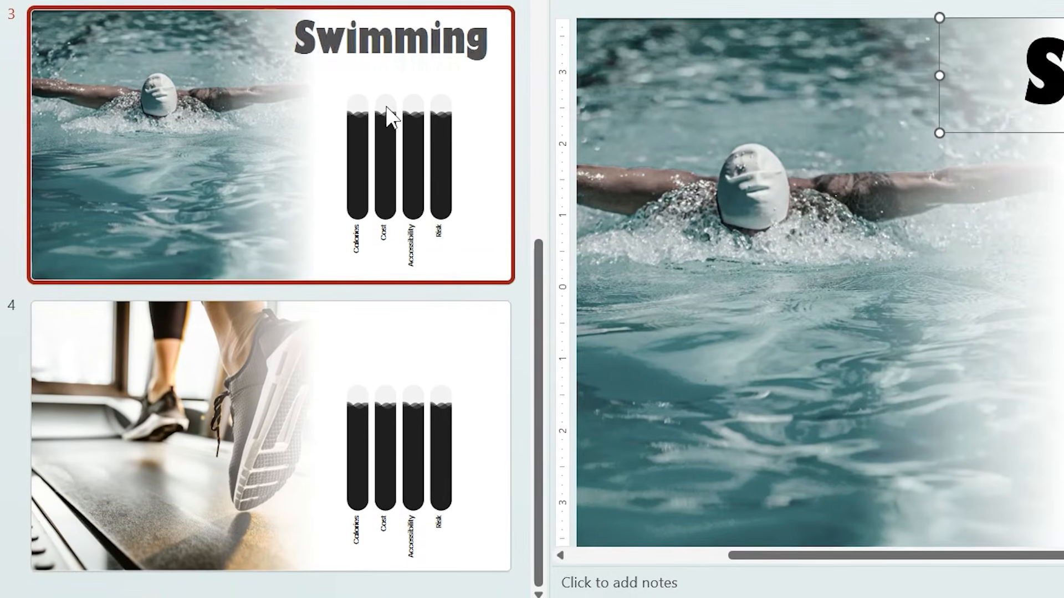
click(510, 332)
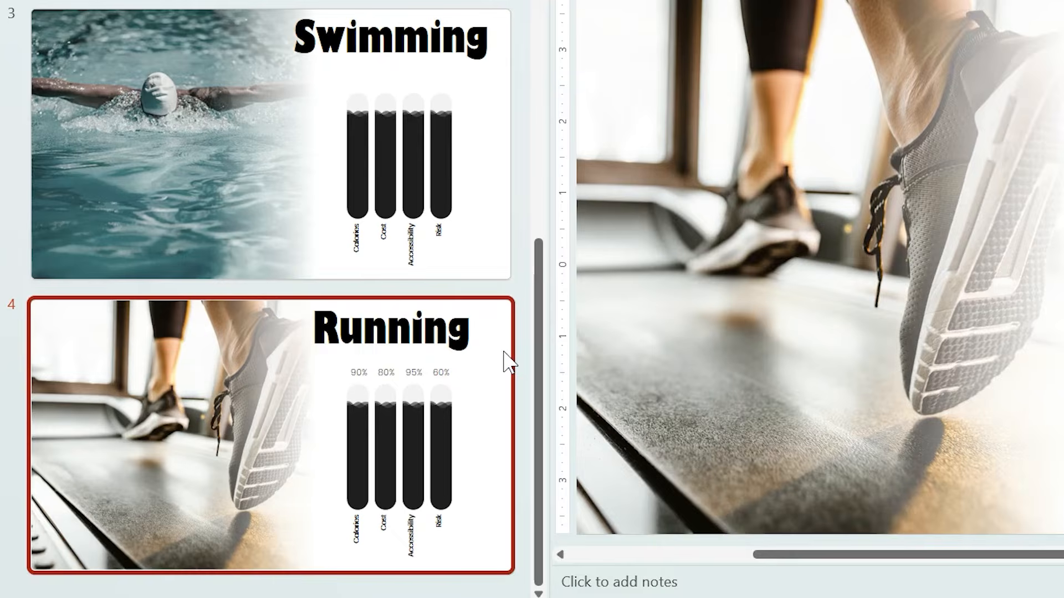
Add percentage labels above the bars: slide 1 50/70/85/30%, slide 2 75/60/60/50%, slide 3 85/50/40/20%, slide 4 90/80/95/60%.
key(Up)
key(Up)
key(Up)
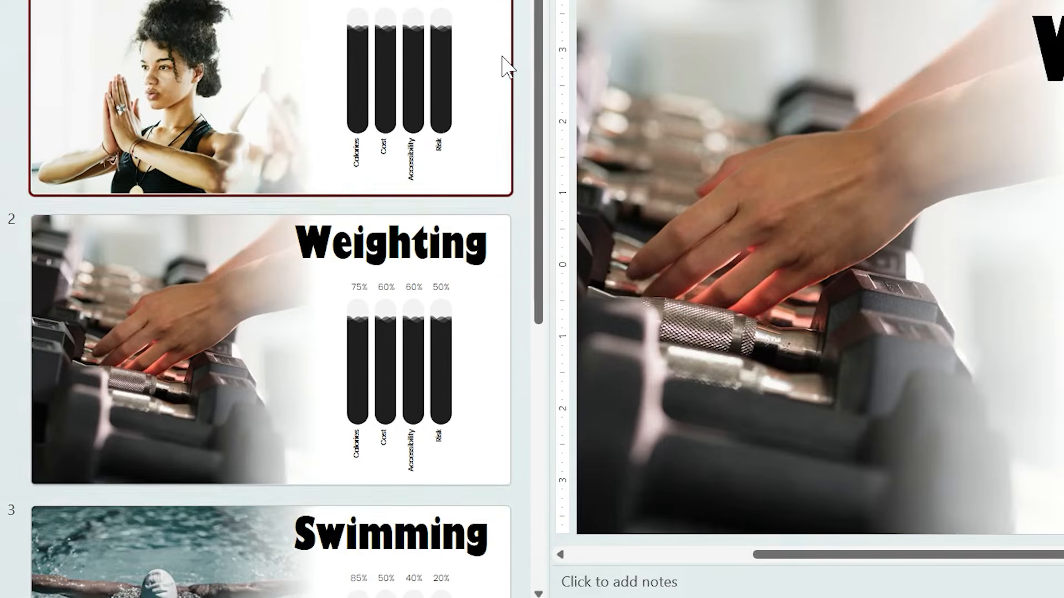
Lower the Calories and Cost wave groups on the Meditation slide to match their 50% and 70% labels.
click(1052, 190)
click(857, 288)
key(Down)
key(Down)
key(Down)
key(Down)
key(Down)
key(Down)
key(Down)
key(Down)
key(Down)
key(Down)
key(Down)
key(Down)
key(Down)
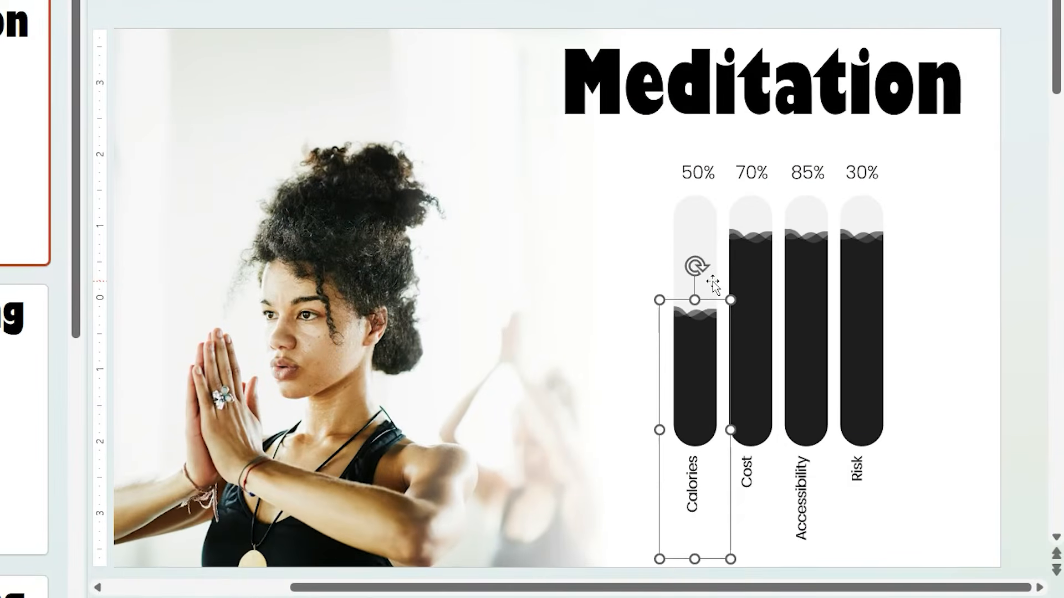
click(751, 298)
key(Down)
Lower the Risk wave group on the Meditation slide toward the level of its 30% label.
click(852, 327)
key(Down)
key(Down)
key(Down)
key(Down)
key(Down)
key(Down)
key(Down)
key(Down)
key(Down)
key(Down)
key(Down)
key(Down)
key(Down)
key(Down)
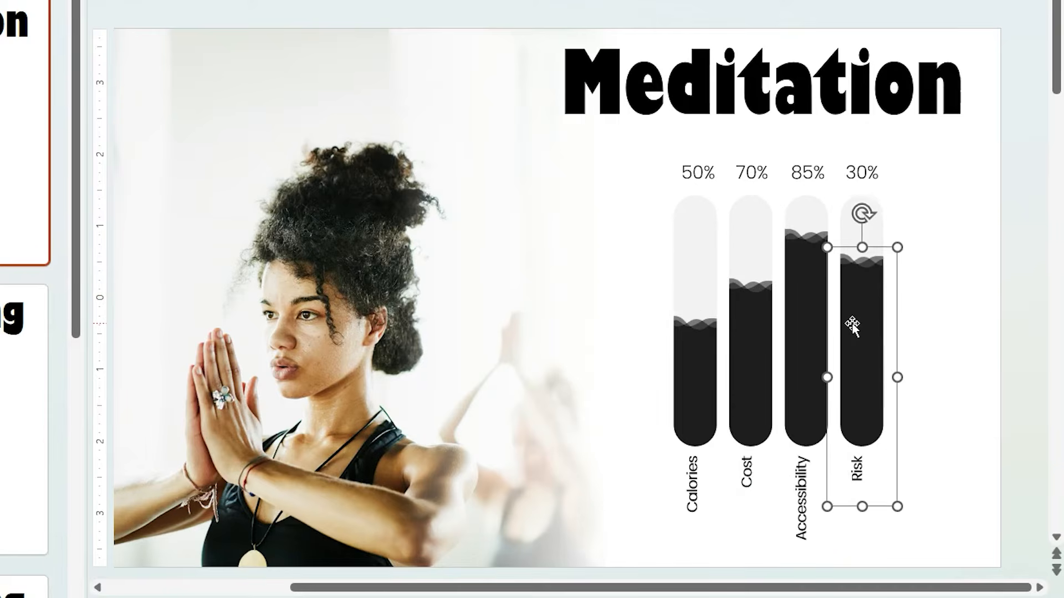